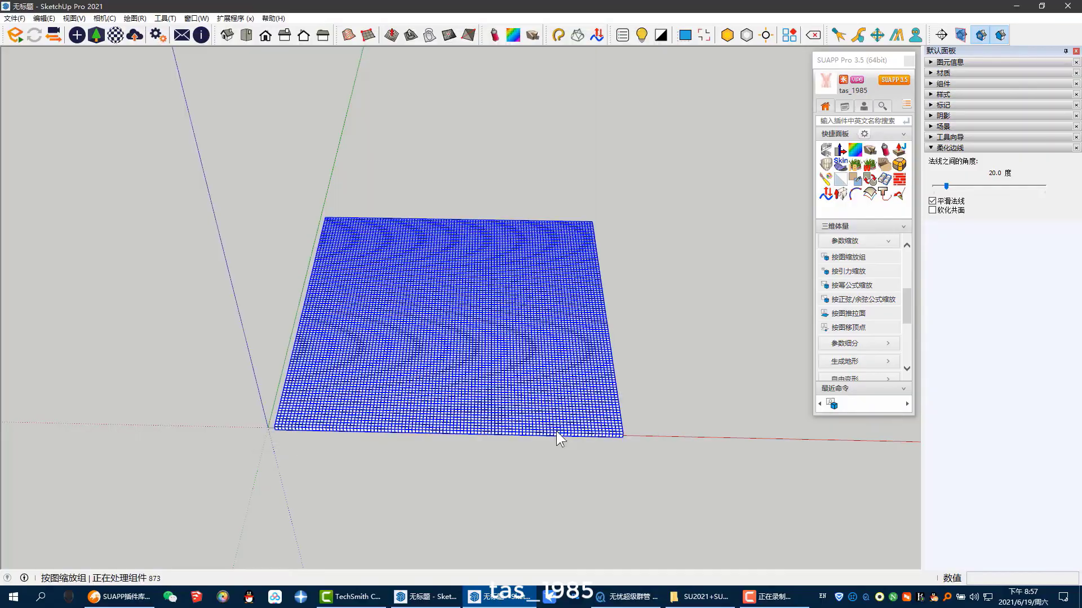
Inspect the relief of the image-scaled block grid from near, far and oblique viewpoints
middle_drag(479, 332, 437, 365)
scroll(451, 361, up, 2)
scroll(459, 286, up, 4)
scroll(460, 289, down, 8)
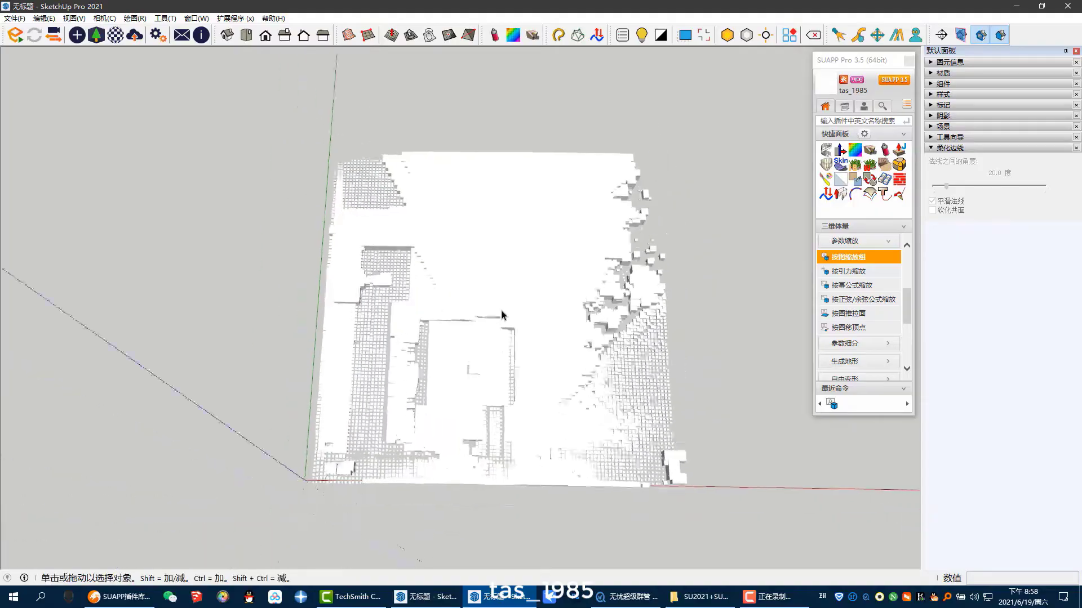
middle_drag(502, 315, 506, 414)
scroll(503, 340, up, 5)
scroll(502, 342, down, 4)
scroll(506, 415, up, 4)
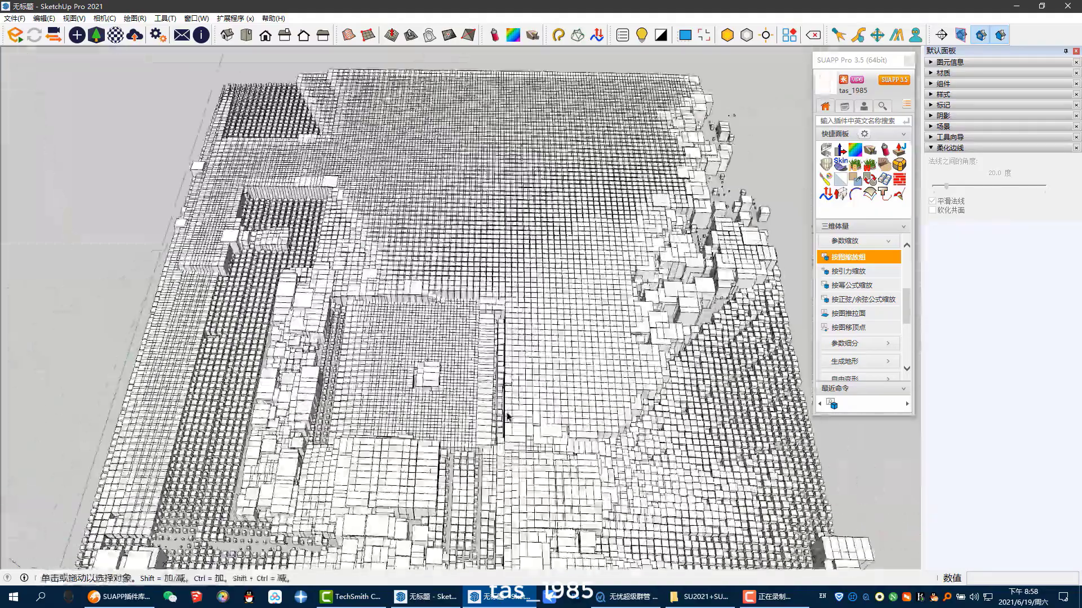
scroll(505, 414, down, 6)
middle_drag(501, 338, 657, 217)
scroll(657, 217, down, 5)
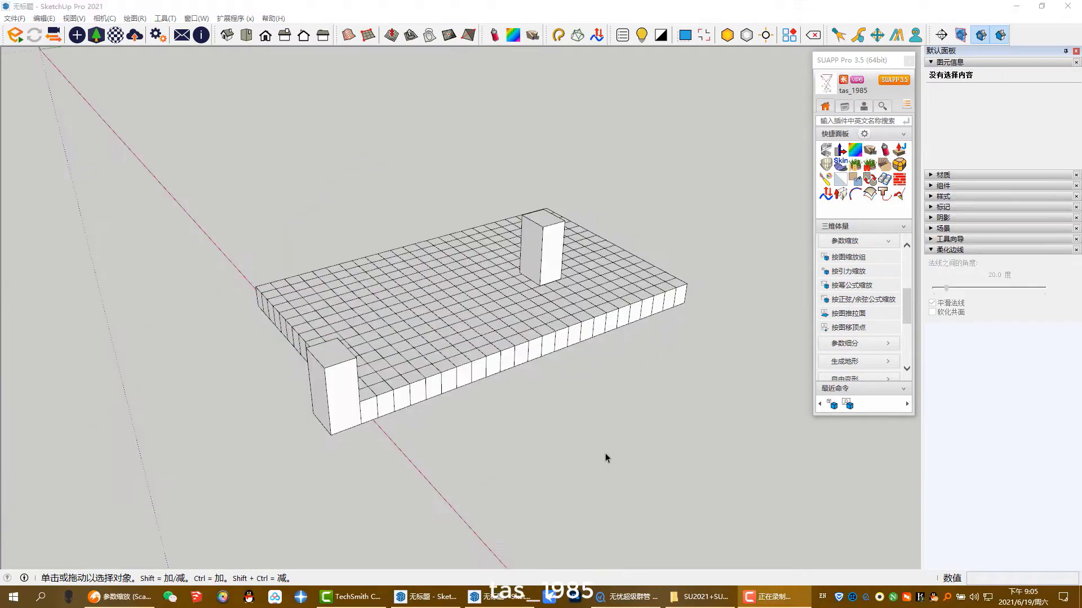
Examine the block grid and select its two tall A component blocks to check them from several angles
scroll(501, 319, up, 3)
scroll(501, 320, down, 3)
middle_drag(501, 320, 524, 242)
scroll(507, 330, up, 3)
scroll(524, 242, down, 3)
drag(248, 267, 762, 358)
middle_drag(586, 355, 538, 343)
click(562, 441)
scroll(497, 390, up, 3)
click(575, 277)
scroll(438, 287, down, 2)
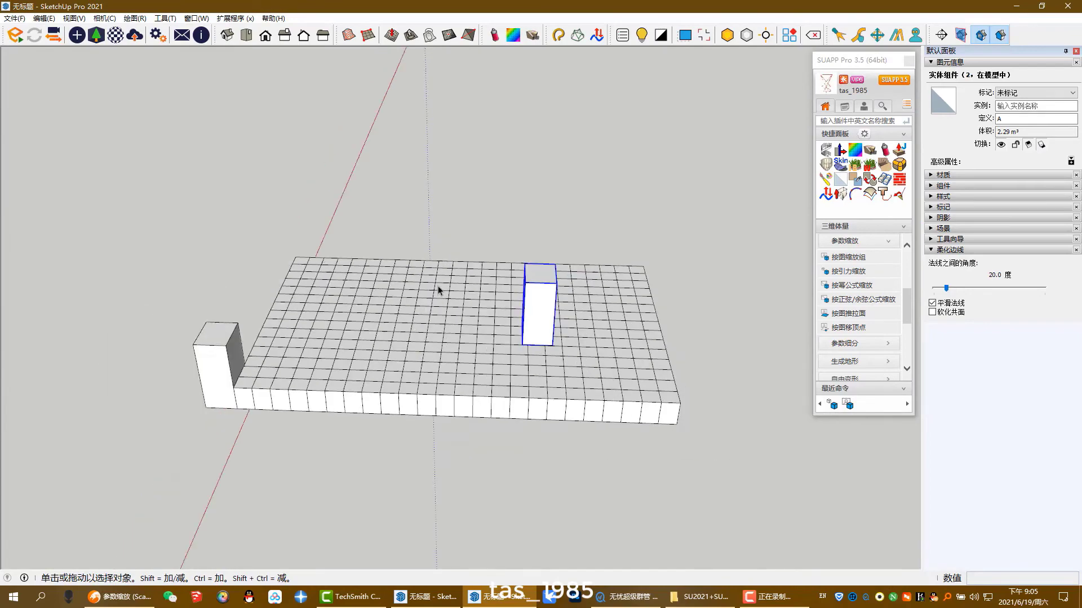
click(226, 363)
middle_drag(479, 315, 538, 292)
click(575, 320)
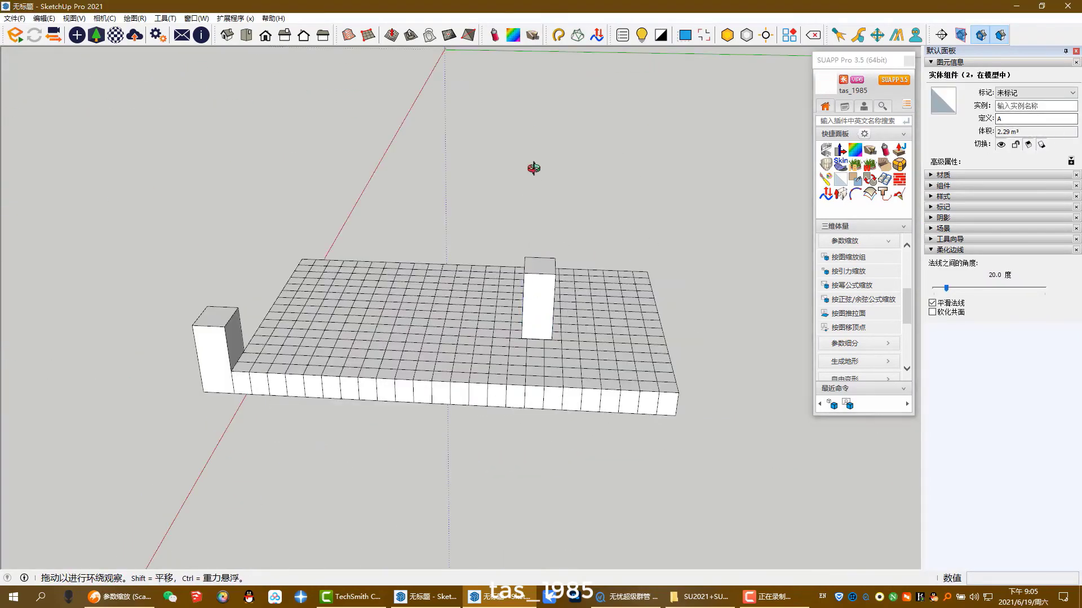
middle_drag(534, 168, 536, 116)
click(535, 116)
Open a tall A component block for editing and scale all its geometry down uniformly
middle_drag(557, 290, 539, 344)
scroll(536, 299, up, 4)
click(536, 299)
double_click(536, 299)
triple_click(536, 301)
key(s)
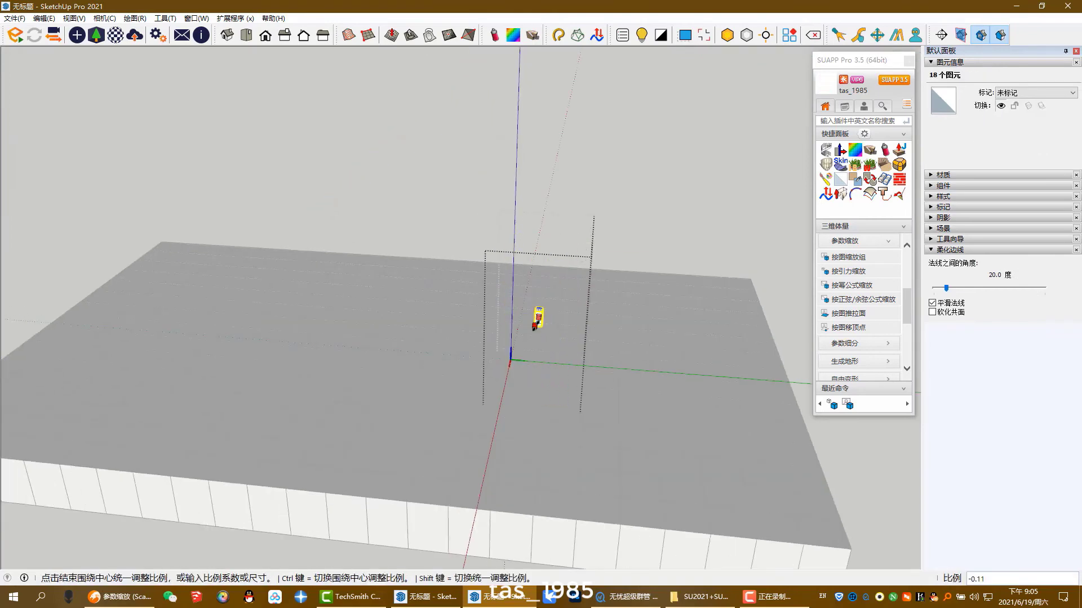
key(space)
scroll(583, 250, down, 1)
click(531, 330)
key(space)
click(451, 225)
scroll(451, 282, down, 4)
middle_drag(445, 338, 568, 323)
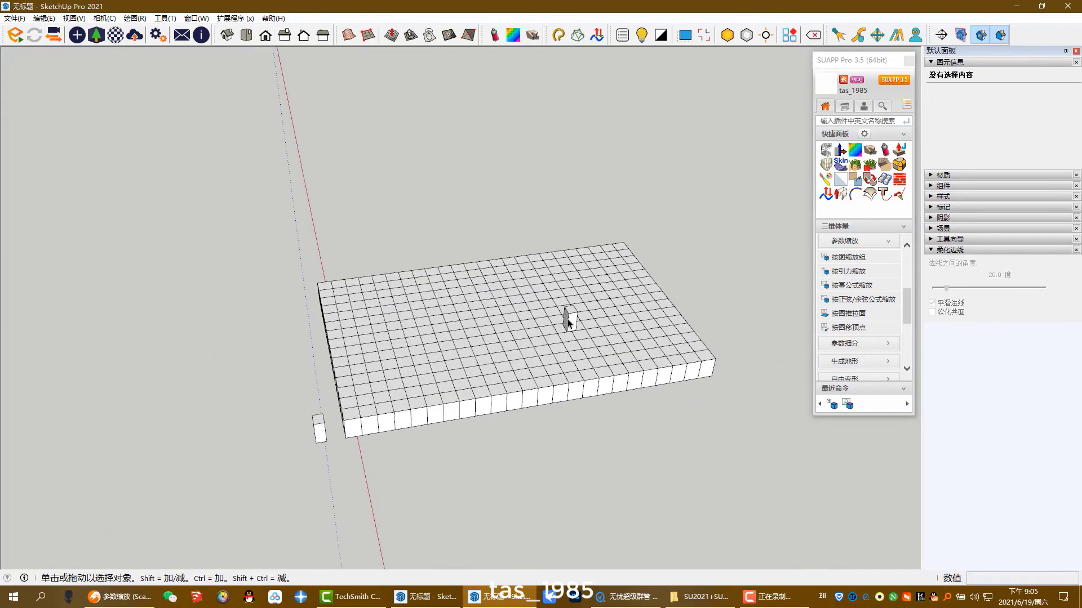
Apply 按引力缩放 to the whole grid with 均匀缩放, distance 500mm, 线性渐变 falloff, type 增加 and factor 2
key(space)
middle_drag(242, 502, 214, 496)
drag(270, 220, 711, 439)
mouse_move(225, 338)
middle_down()
mouse_move(283, 269)
mouse_move(225, 344)
middle_up()
click(859, 272)
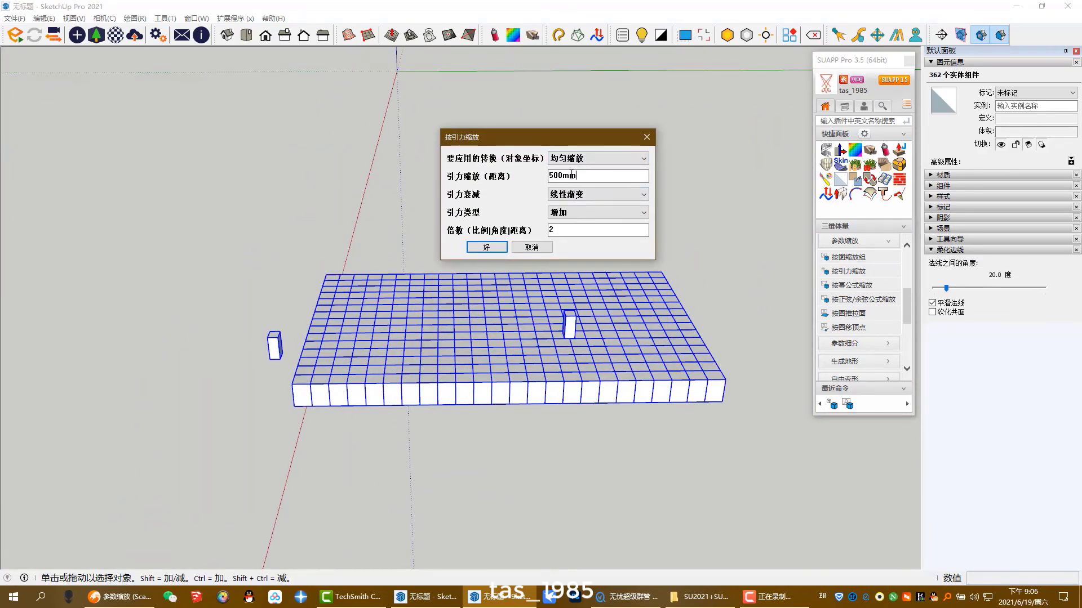
drag(590, 137, 513, 137)
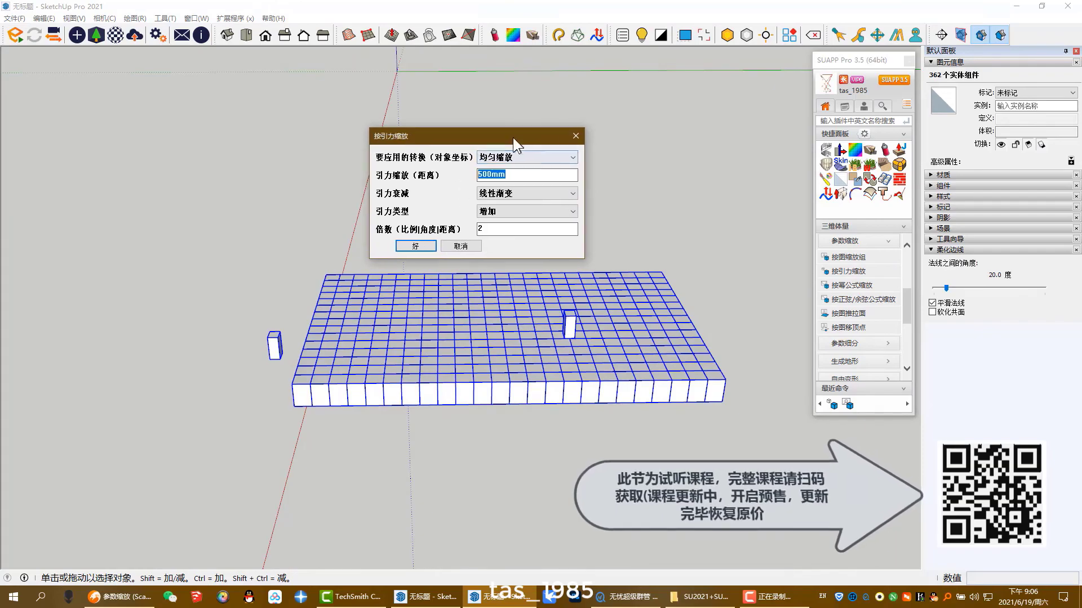
click(424, 246)
scroll(424, 282, up, 3)
middle_drag(424, 304, 452, 353)
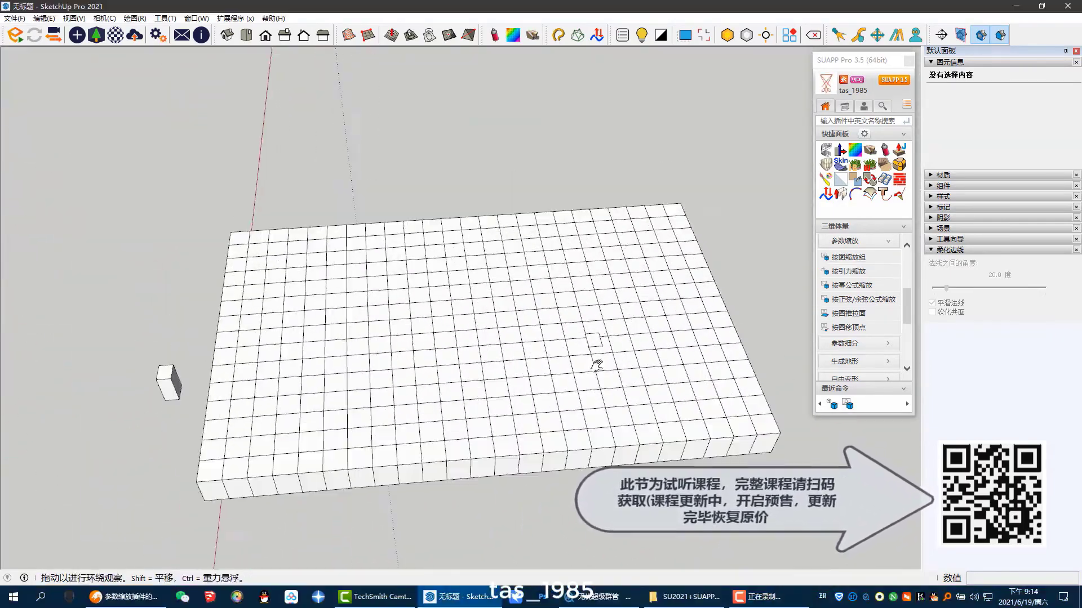
scroll(302, 302, down, 3)
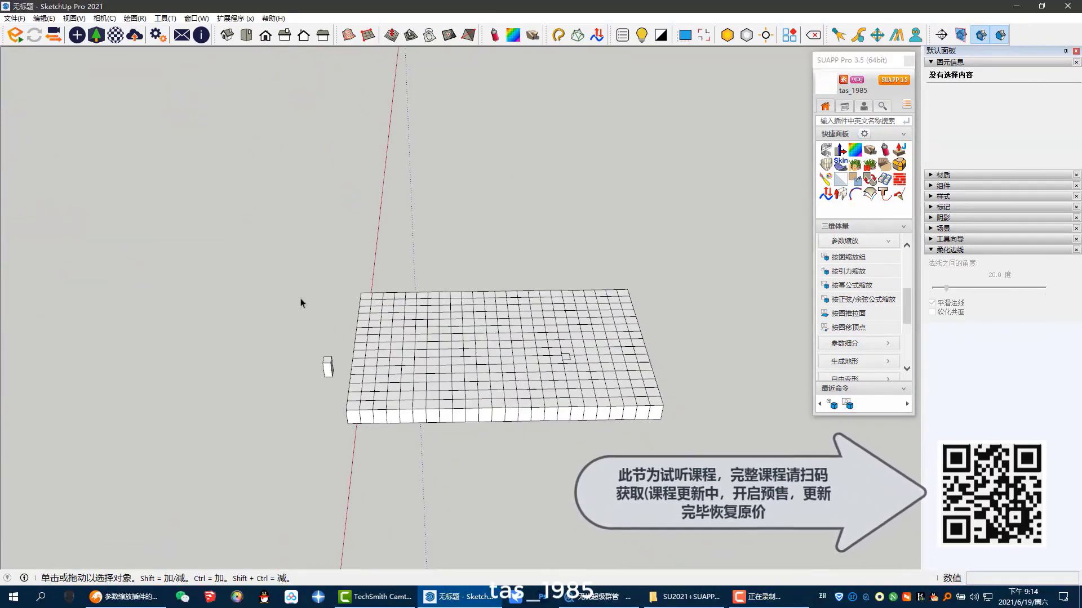
Try 按引力缩放 on the grid with 红轴向旋转, distance 500mm, 线性渐变 falloff, type 增加 and factor 120
drag(302, 302, 562, 410)
scroll(562, 410, up, 3)
click(848, 271)
click(591, 256)
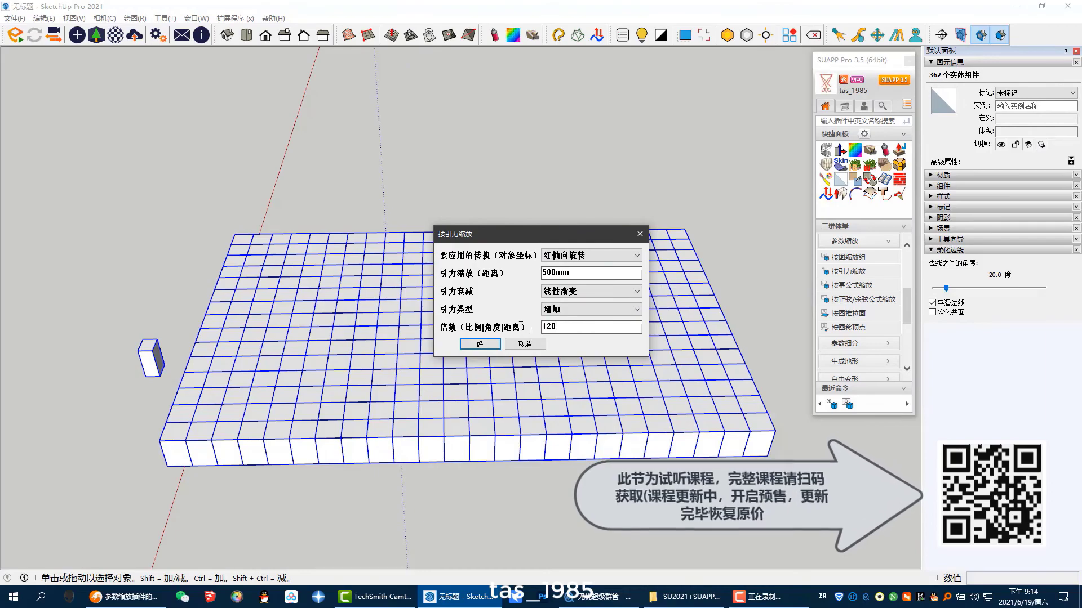
click(486, 344)
scroll(387, 333, up, 2)
middle_drag(494, 354, 250, 330)
scroll(241, 285, up, 1)
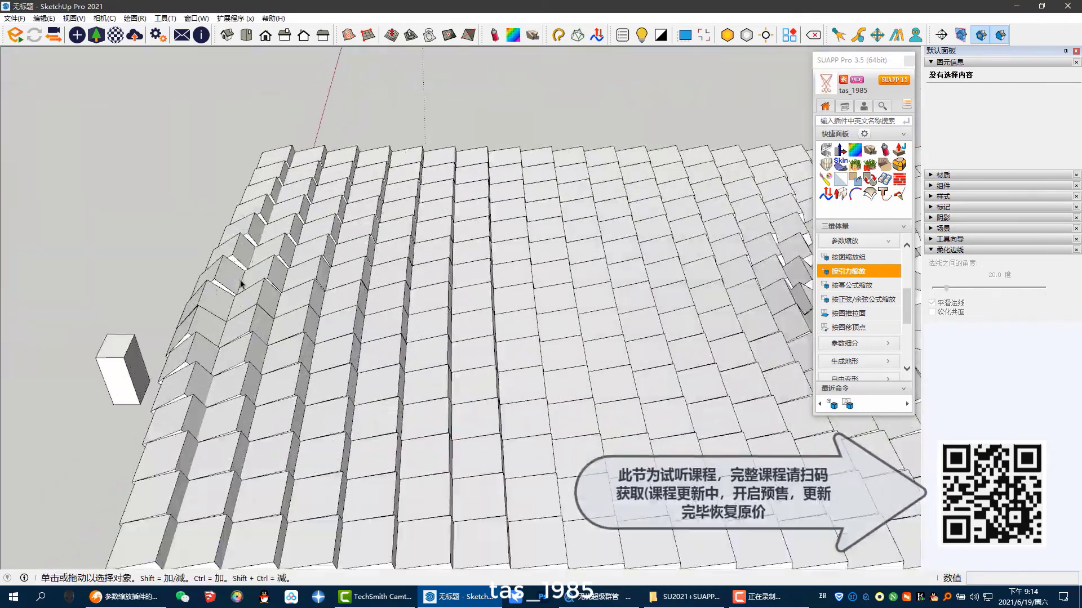
scroll(241, 284, down, 5)
middle_drag(241, 284, 548, 333)
key(ctrl+z)
Try 按引力缩放 on all components with 绿轴向移动, distance 500mm, 线性渐变 falloff and type 增加
scroll(548, 333, up, 2)
key(ctrl+a)
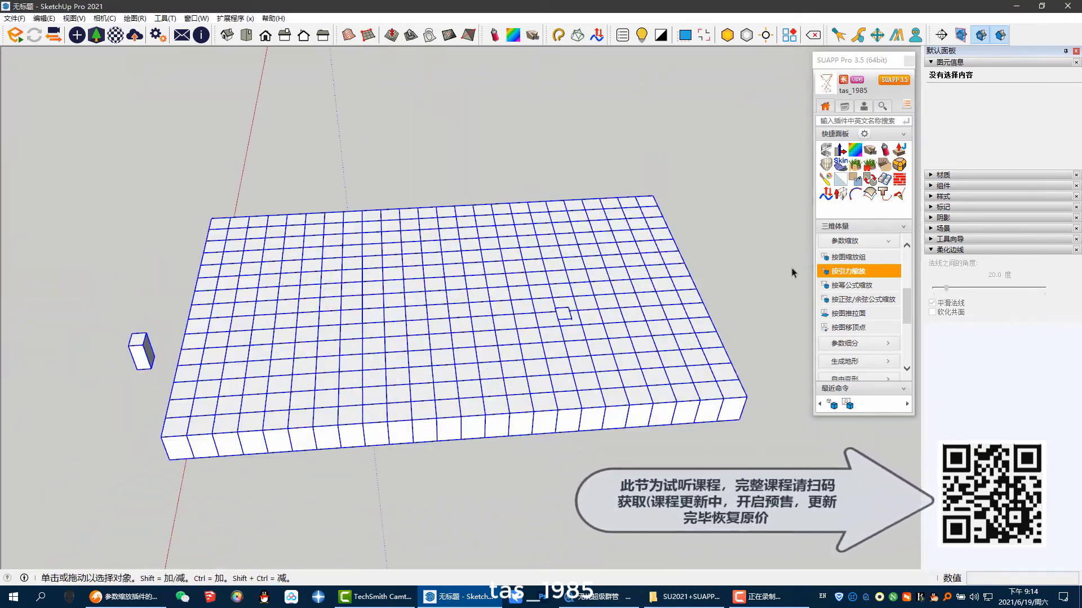
click(586, 256)
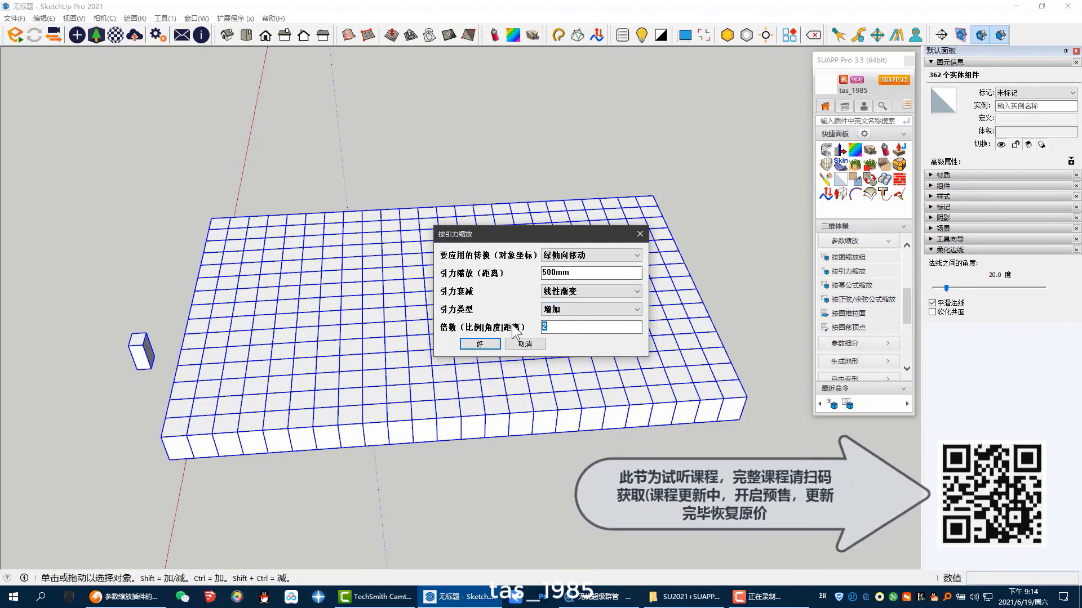
click(496, 341)
scroll(496, 342, down, 3)
middle_drag(361, 316, 507, 439)
scroll(570, 298, up, 2)
scroll(473, 303, down, 2)
middle_drag(472, 306, 289, 278)
key(ctrl+z)
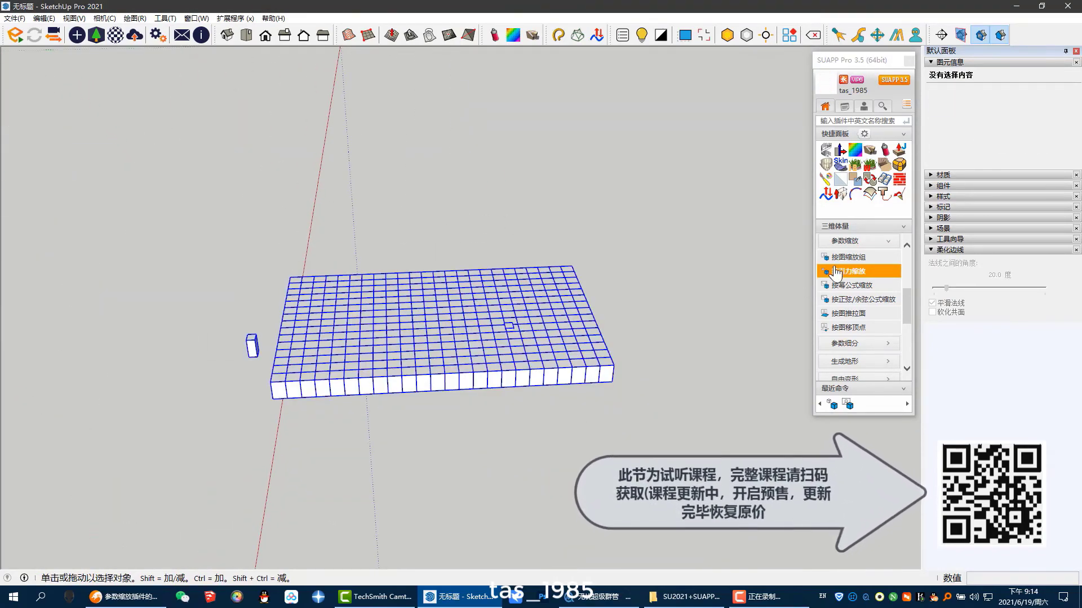
Try 按图缩放组 on the selected grid with 绕红轴旋转, direction 红绿轴 (x-y), factor 45 and an image file
click(836, 273)
click(587, 274)
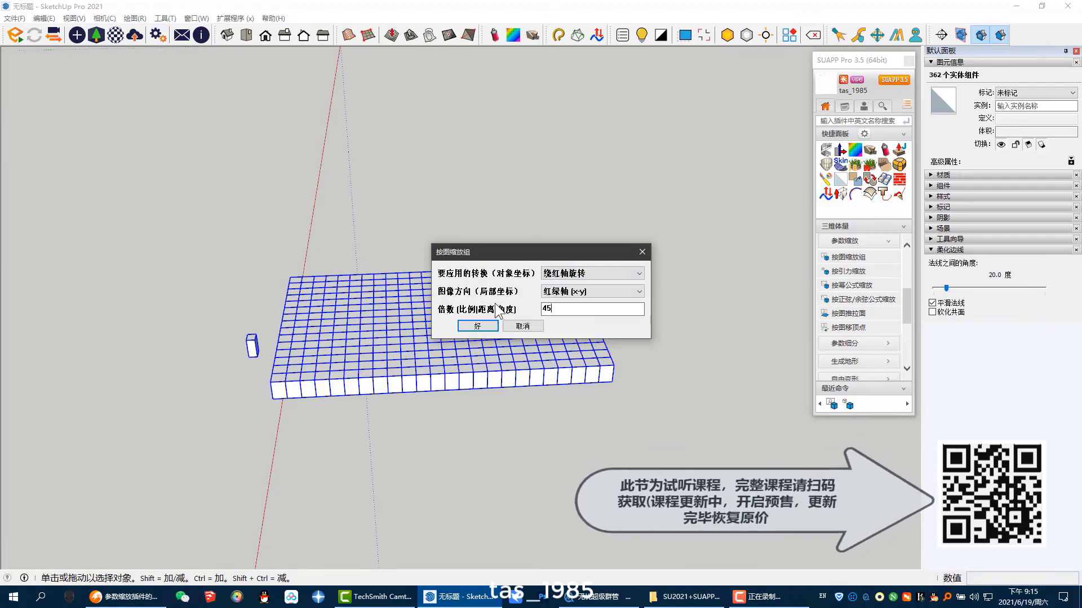
click(492, 327)
double_click(367, 301)
scroll(473, 313, up, 3)
middle_drag(511, 286, 387, 326)
scroll(387, 326, down, 3)
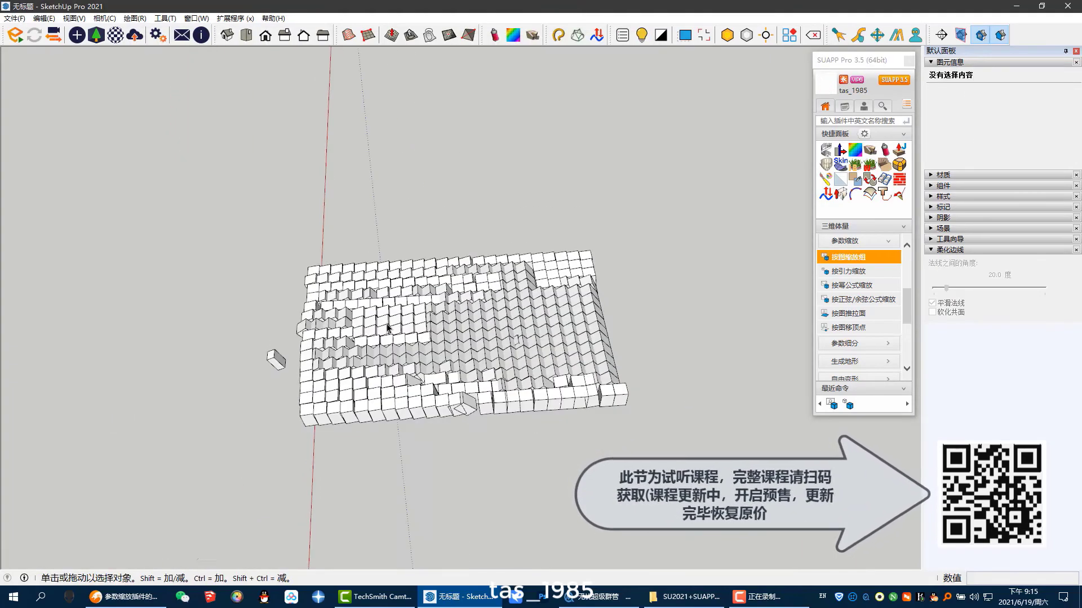
key(ctrl+z)
middle_drag(455, 355, 625, 200)
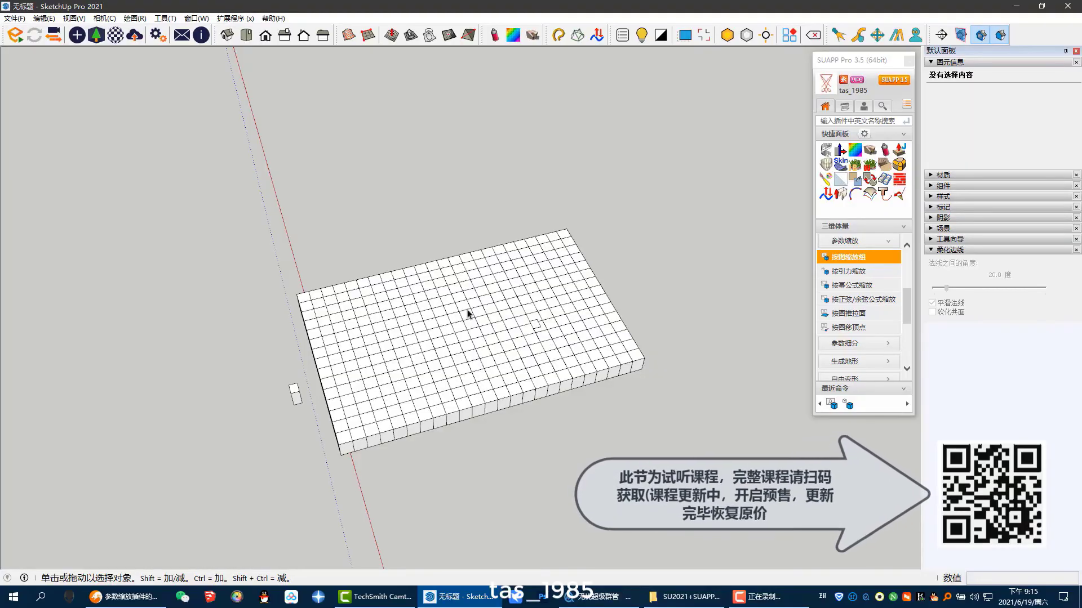
middle_drag(553, 338, 486, 239)
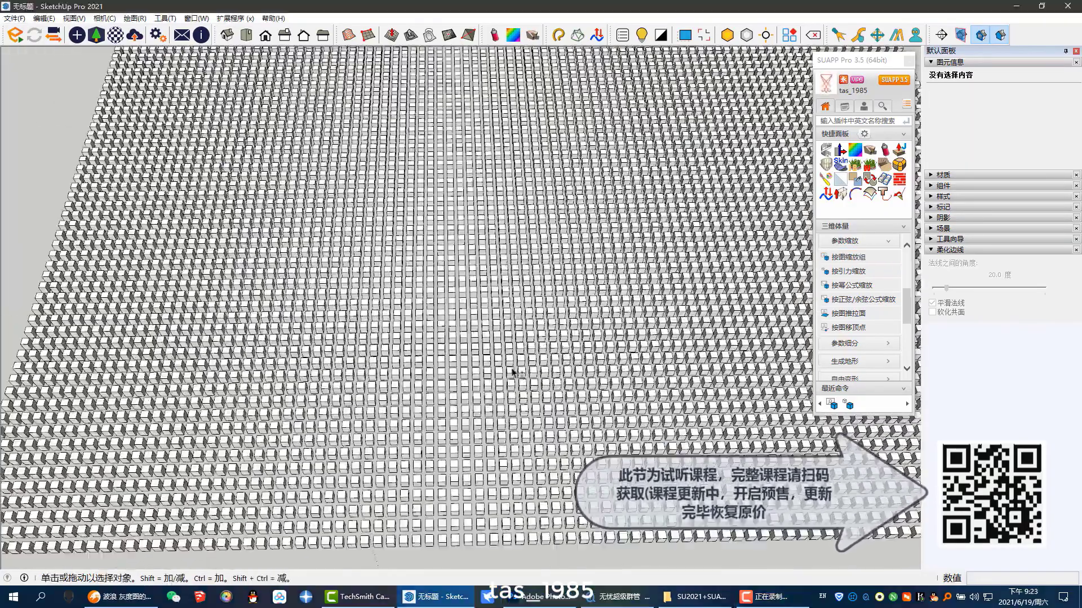
Examine the dense block grid and open a corner block for editing to check its component geometry
scroll(512, 371, down, 10)
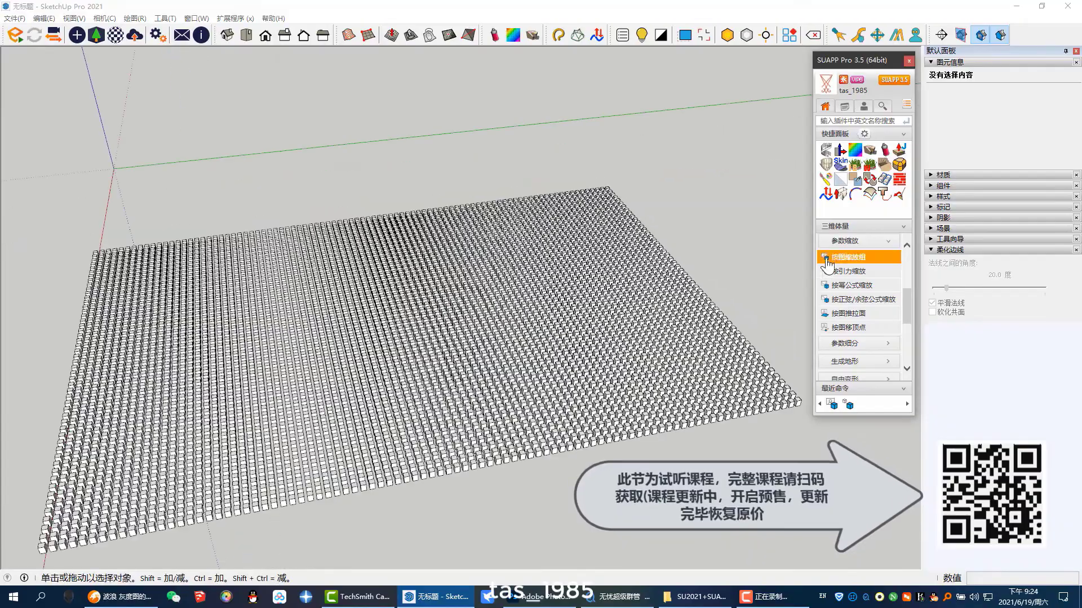
scroll(839, 265, up, 1)
scroll(61, 541, up, 8)
click(242, 471)
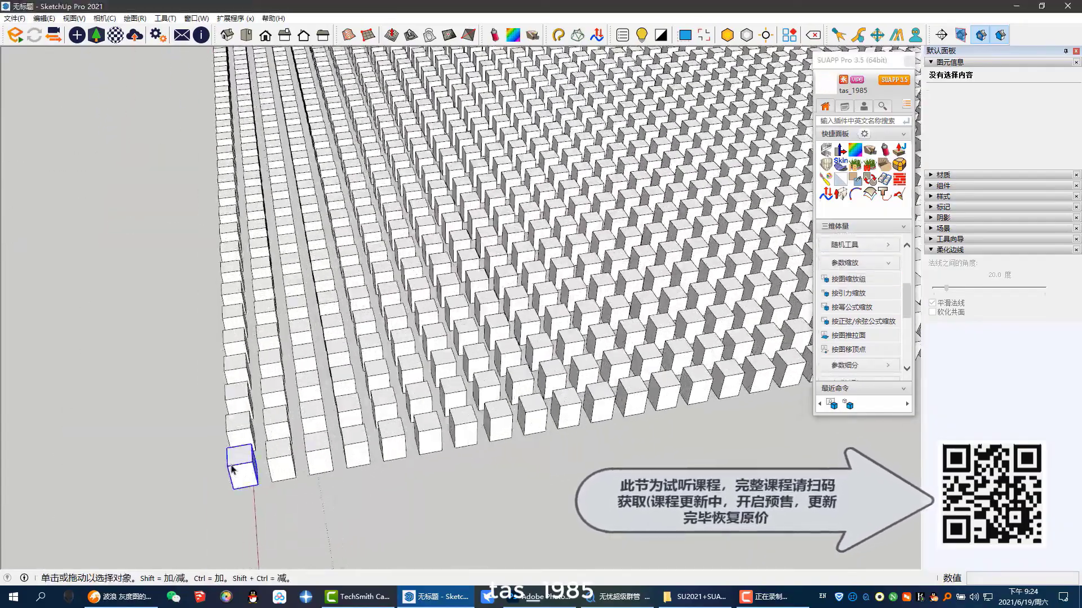
middle_drag(293, 468, 406, 197)
double_click(427, 273)
triple_click(427, 273)
scroll(427, 273, up, 3)
middle_drag(417, 270, 362, 253)
scroll(361, 253, down, 15)
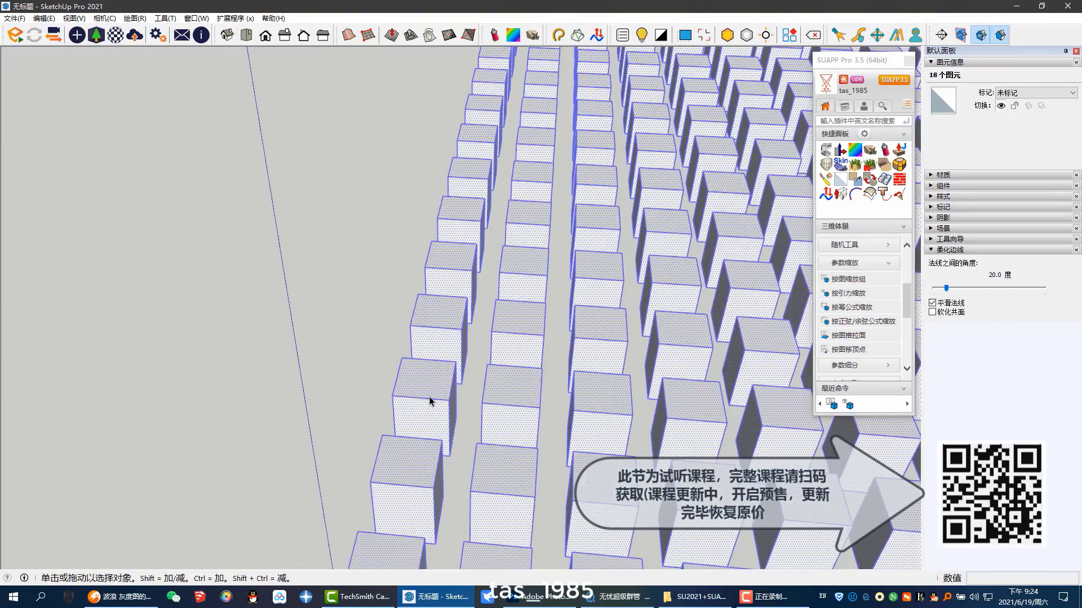
click(429, 402)
scroll(423, 399, down, 8)
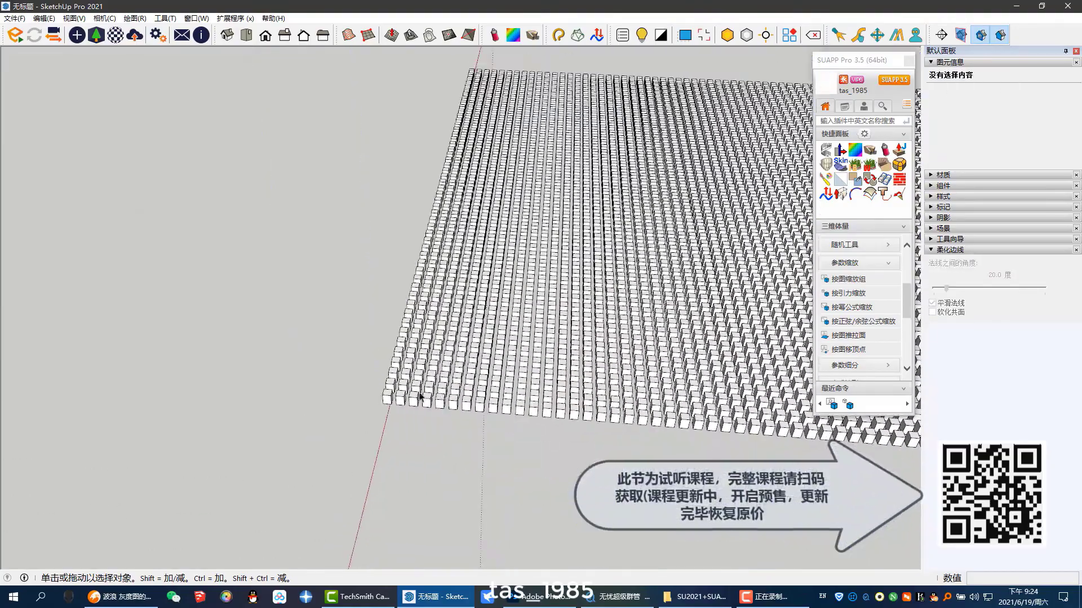
scroll(417, 396, up, 5)
click(398, 382)
click(355, 396)
Apply 按图缩放组 to the whole dense grid with 均匀缩放, direction 红绿轴 (x-y), factor 4 and an image file
middle_drag(356, 396, 383, 459)
scroll(384, 459, down, 10)
middle_drag(524, 431, 552, 404)
scroll(546, 315, up, 3)
drag(212, 177, 747, 482)
click(851, 281)
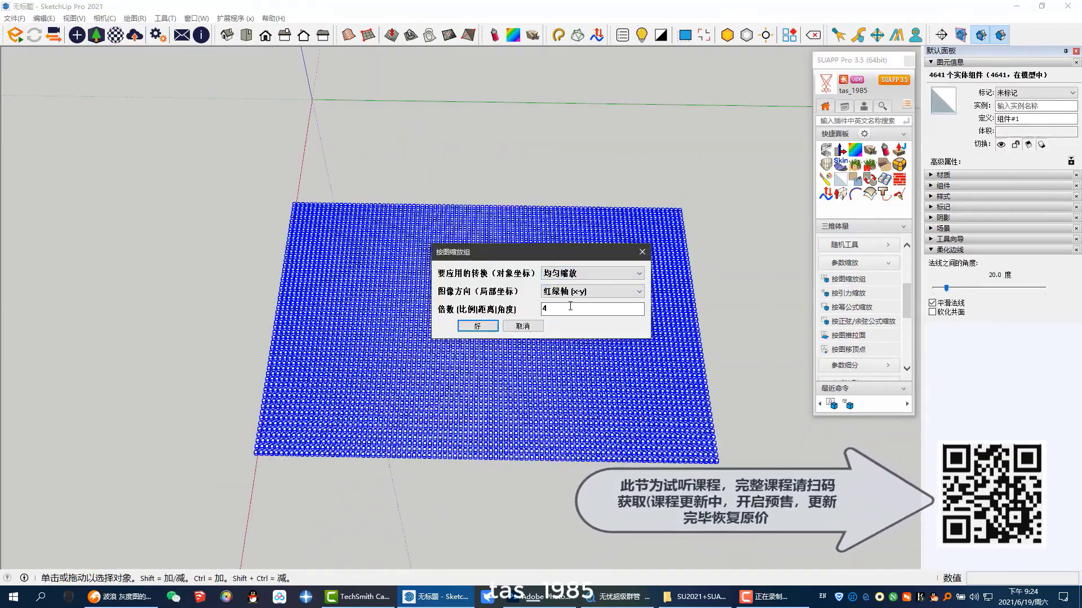
click(478, 326)
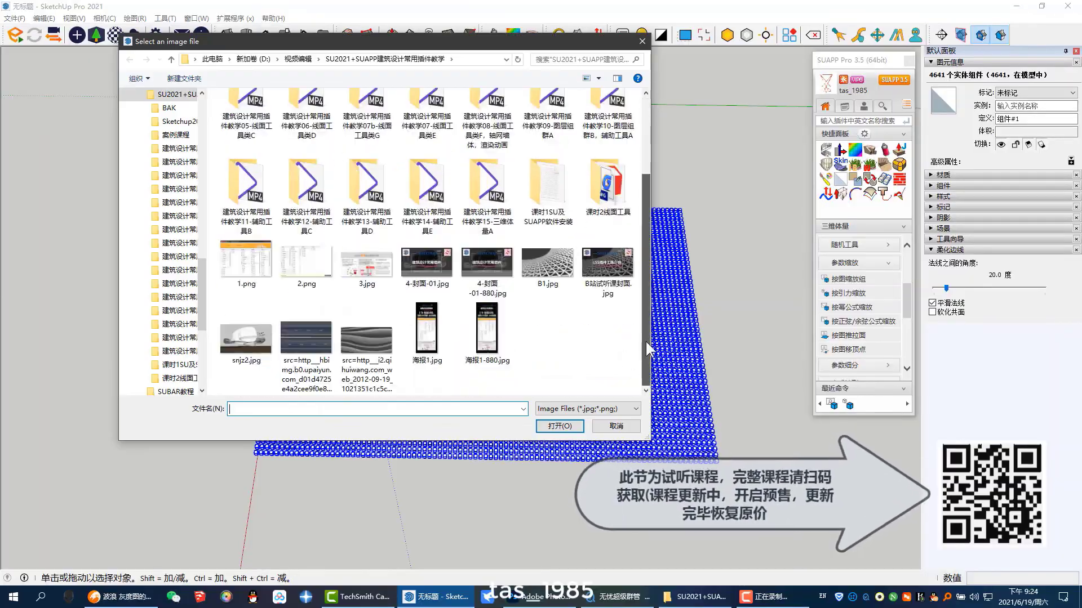
click(558, 427)
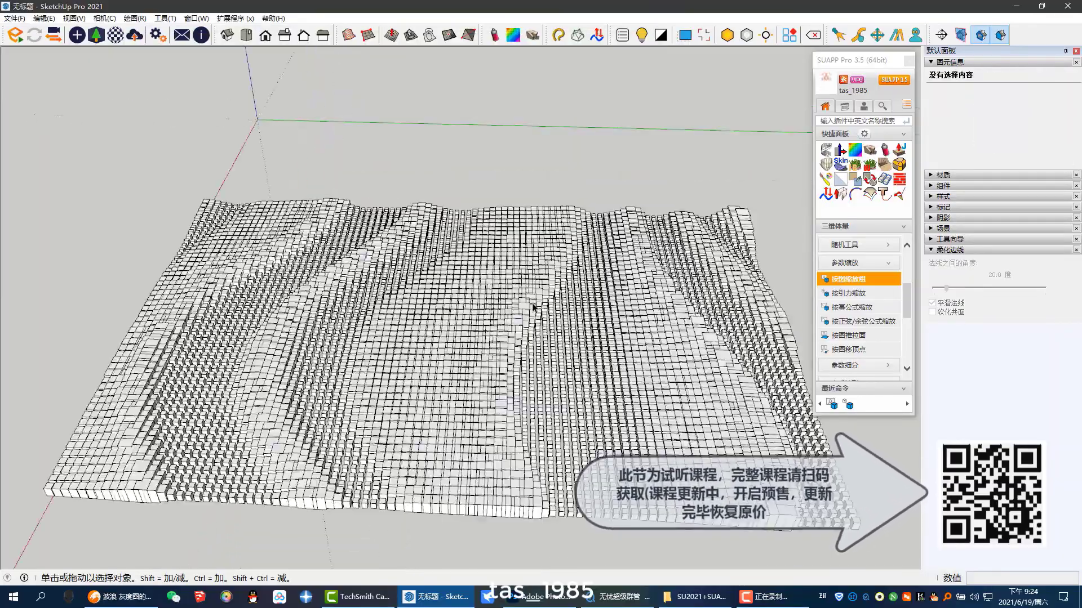
mouse_move(536, 309)
middle_down()
mouse_move(532, 379)
mouse_move(496, 293)
middle_up()
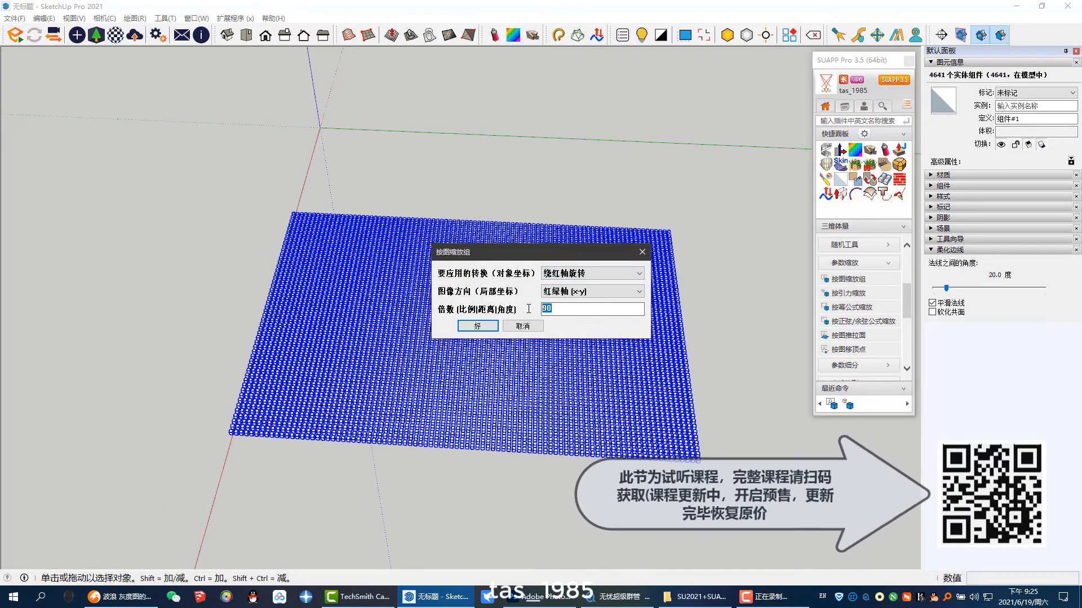
Apply 按图缩放组 to the dense grid with 绕红轴旋转, direction 红绿轴 (x-y), factor 90 and an image file
click(477, 327)
double_click(371, 343)
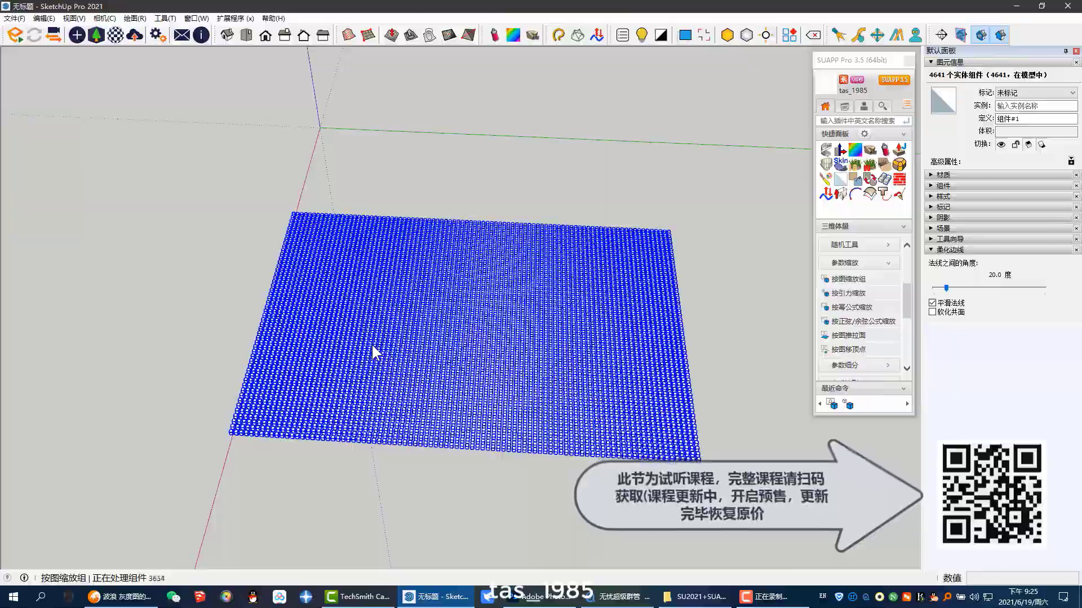
middle_drag(430, 338, 398, 314)
scroll(398, 314, up, 4)
mouse_move(541, 327)
middle_down()
mouse_move(483, 336)
mouse_move(560, 280)
mouse_move(572, 163)
mouse_move(446, 327)
mouse_move(446, 367)
mouse_move(264, 299)
mouse_move(416, 319)
mouse_move(362, 555)
mouse_move(531, 337)
middle_up()
scroll(263, 298, down, 5)
scroll(531, 337, up, 2)
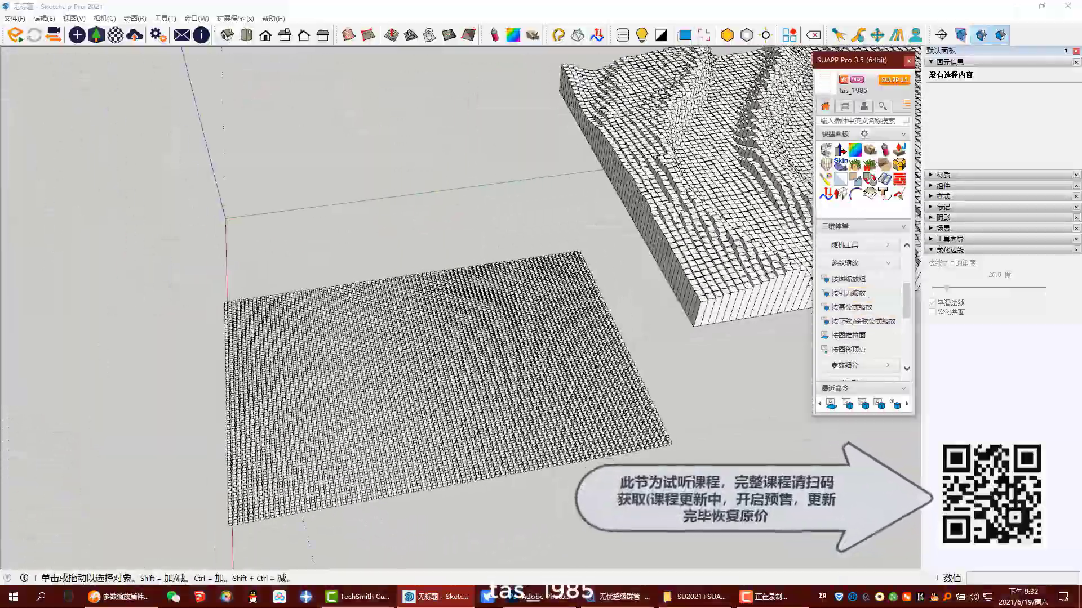
Try 按幂公式缩放 on the dense grid with 均匀缩放, red and green axes A 1, B 2, C 2, and blue-axis values and offset 0
middle_drag(596, 367, 490, 341)
drag(96, 225, 617, 482)
click(846, 308)
drag(554, 178, 381, 140)
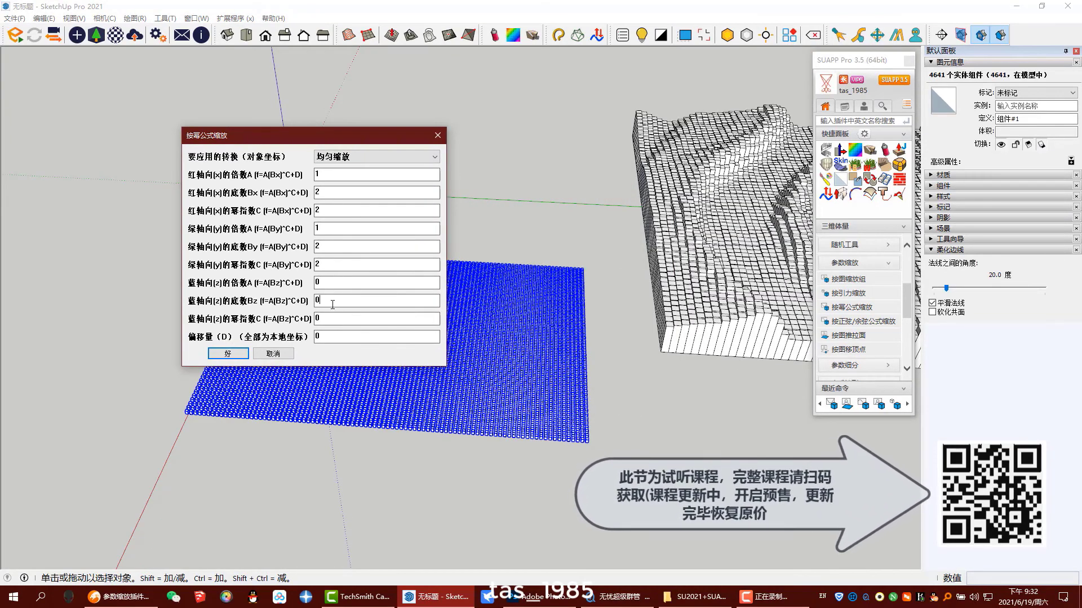
click(227, 354)
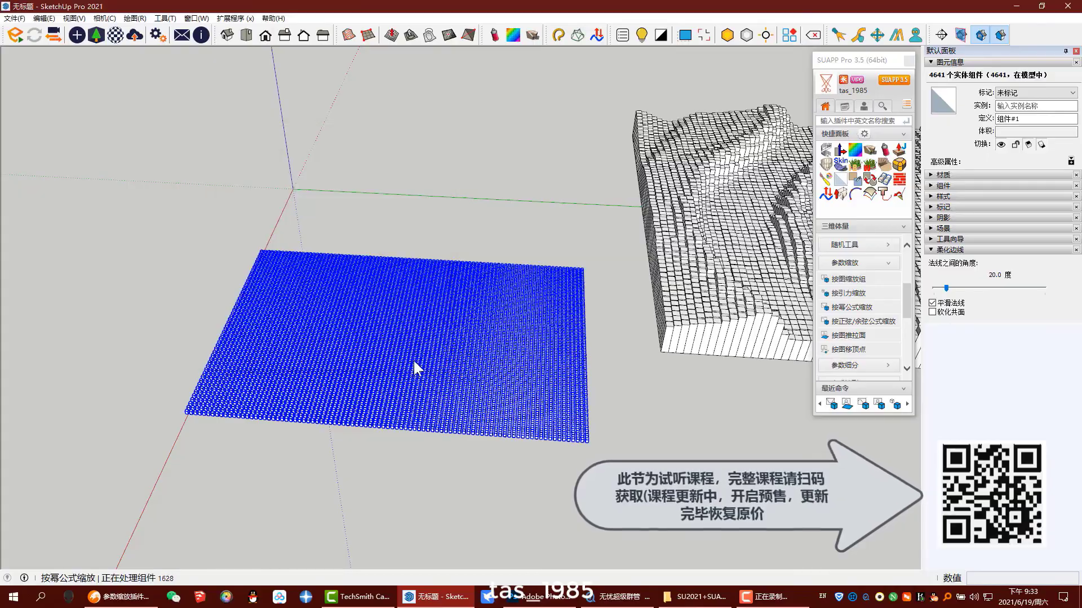
middle_drag(414, 364, 509, 308)
scroll(509, 308, down, 2)
key(ctrl+z)
Apply 按正弦/余弦公式缩放 to the dense grid with 均匀缩放, Sin, red and green factors and periods 1, blue values and offset 0
drag(166, 175, 661, 469)
click(838, 324)
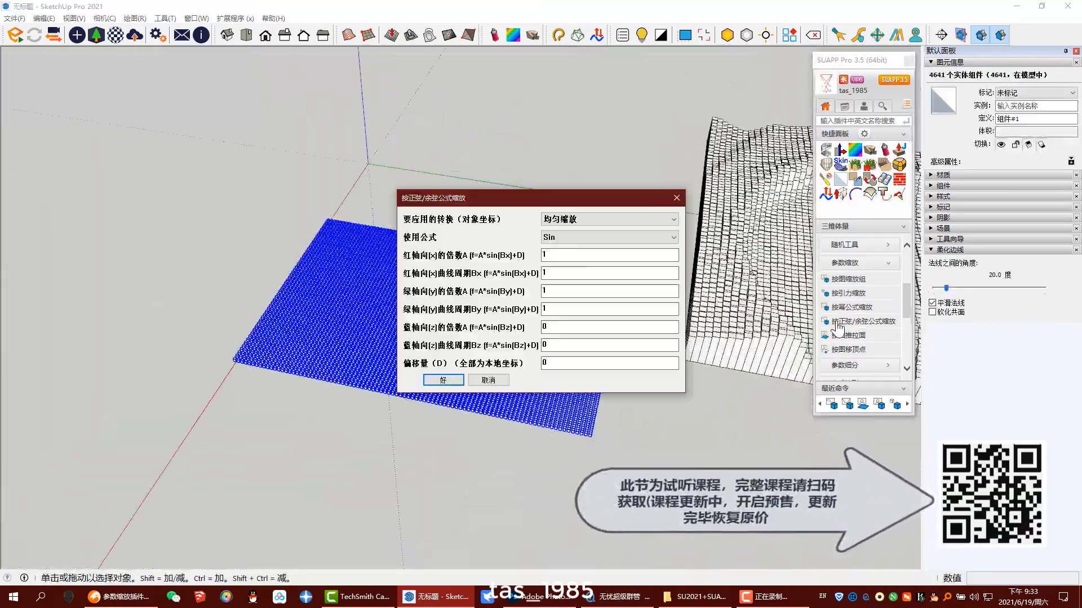
click(443, 381)
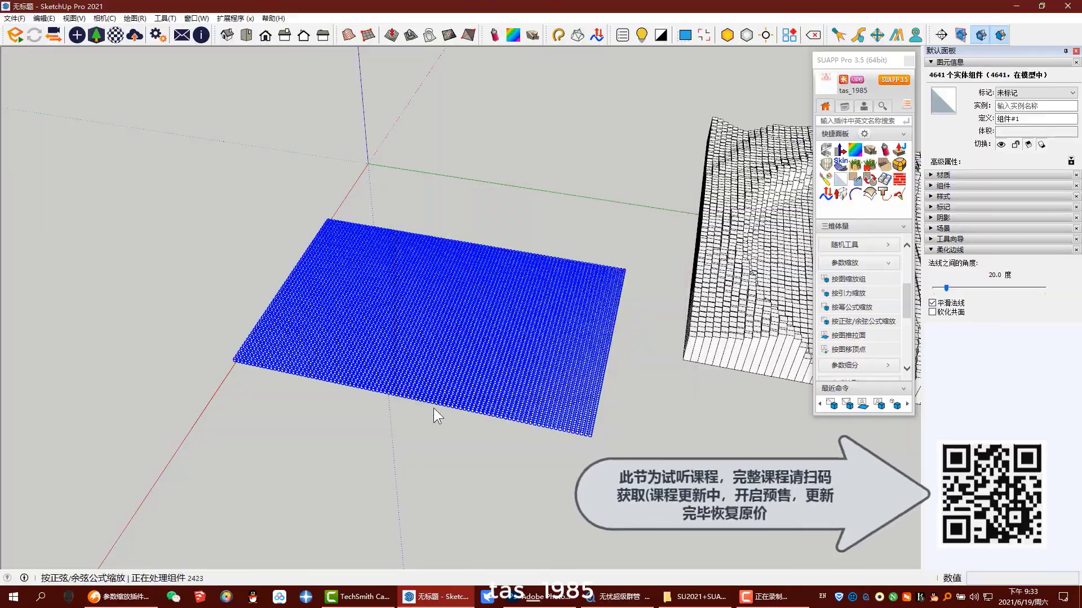
middle_drag(418, 422, 537, 296)
scroll(443, 348, up, 3)
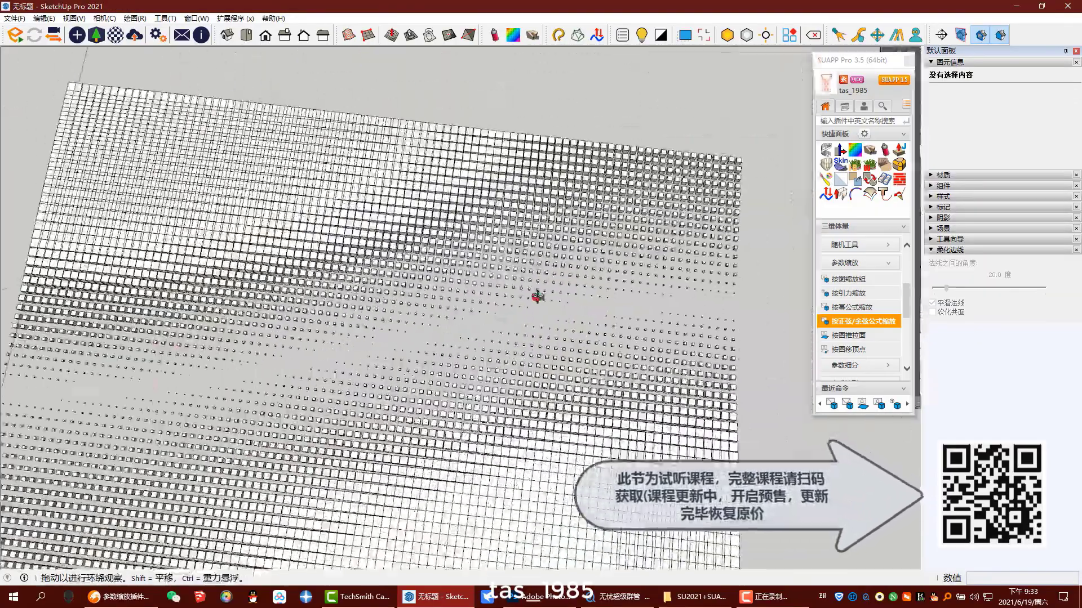
Undo the last sine/cosine formula scaling of the dense block grid
scroll(537, 297, down, 5)
drag(150, 164, 665, 451)
middle_drag(439, 394, 396, 465)
key(ctrl+z)
scroll(406, 353, up, 3)
scroll(442, 347, down, 4)
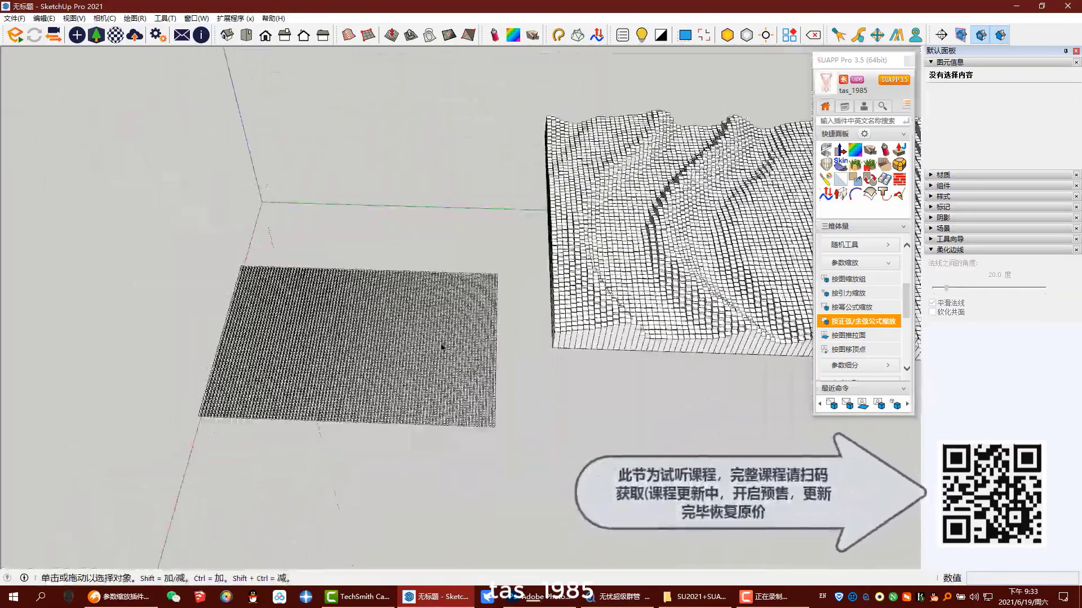
Examine the stepped terrain of extruded square faces beside the dense grid from several angles
middle_drag(442, 346, 413, 215)
scroll(278, 205, up, 6)
click(295, 203)
scroll(413, 215, down, 7)
middle_drag(507, 285, 547, 440)
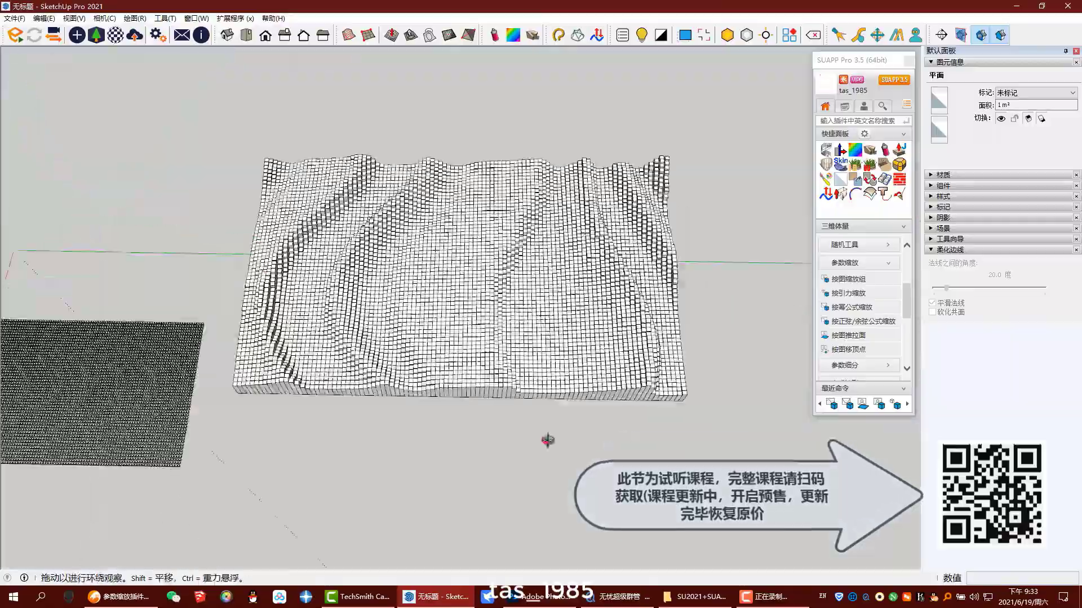
click(548, 440)
scroll(507, 360, up, 4)
middle_drag(508, 360, 217, 320)
scroll(338, 271, down, 5)
middle_drag(338, 270, 424, 307)
scroll(489, 313, up, 5)
scroll(492, 246, down, 5)
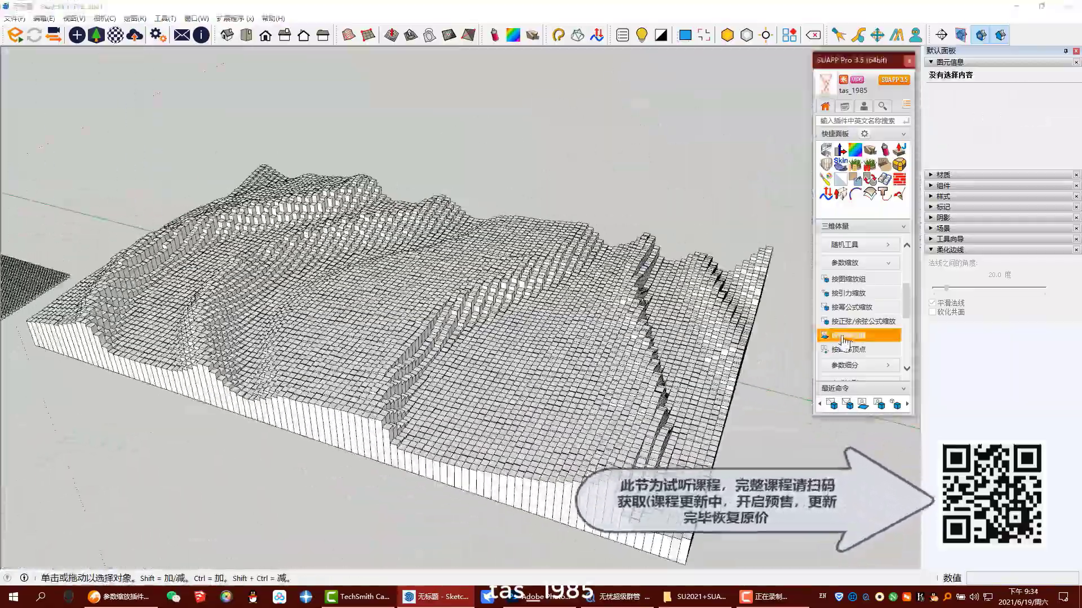
middle_drag(507, 315, 560, 362)
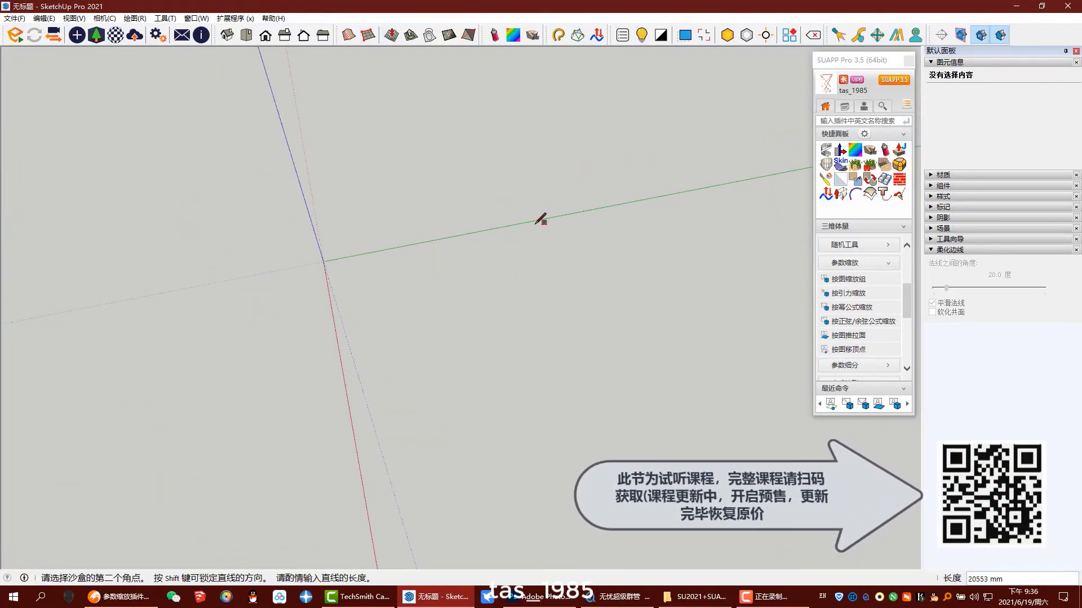
Finish the flat sandbox grid and select all of its geometry inside the group
scroll(702, 390, down, 2)
click(637, 418)
key(space)
double_click(478, 353)
triple_click(479, 354)
middle_drag(563, 372, 488, 316)
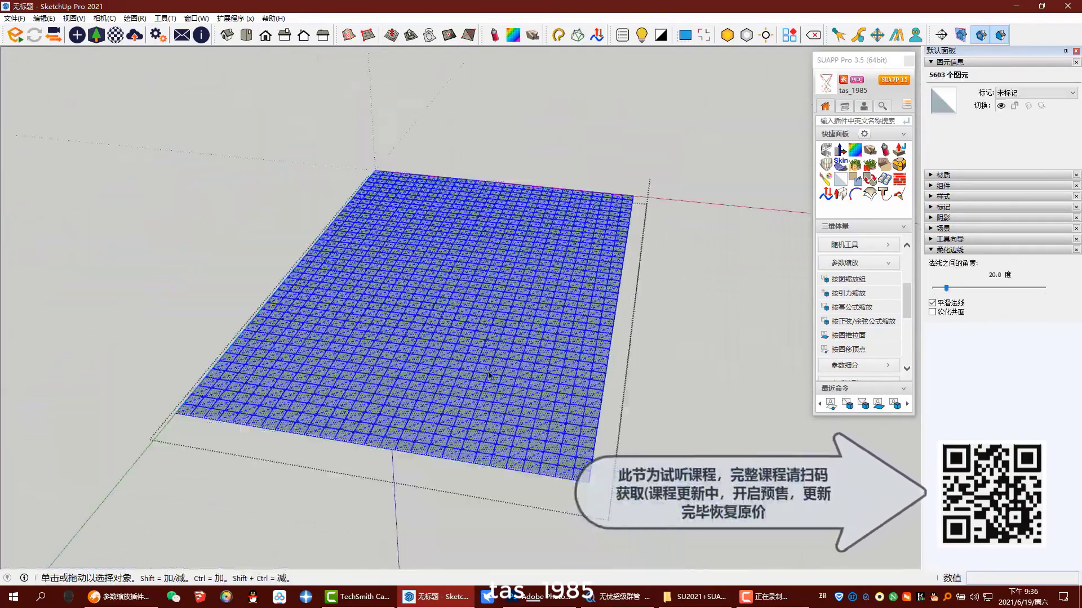
Apply 按图移顶点 to the selected sandbox mesh using an image file
click(832, 349)
click(457, 335)
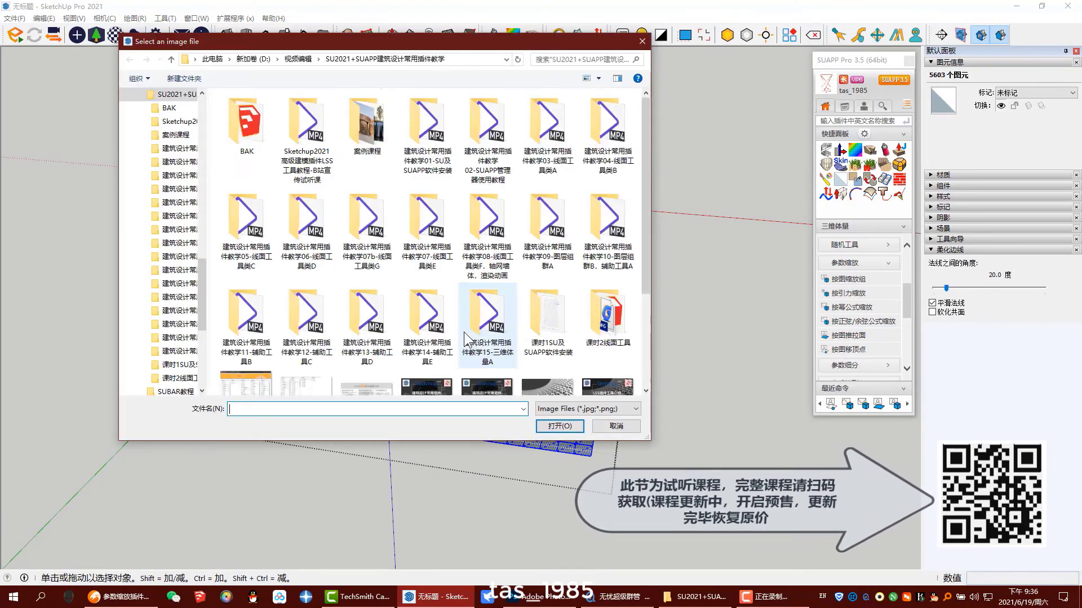
scroll(471, 338, down, 5)
double_click(356, 339)
mouse_move(356, 339)
middle_down()
mouse_move(411, 234)
mouse_move(508, 326)
middle_up()
scroll(508, 327, up, 3)
scroll(508, 330, down, 3)
Scale the displaced mesh group vertically to exaggerate its terrain relief
click(507, 330)
key(s)
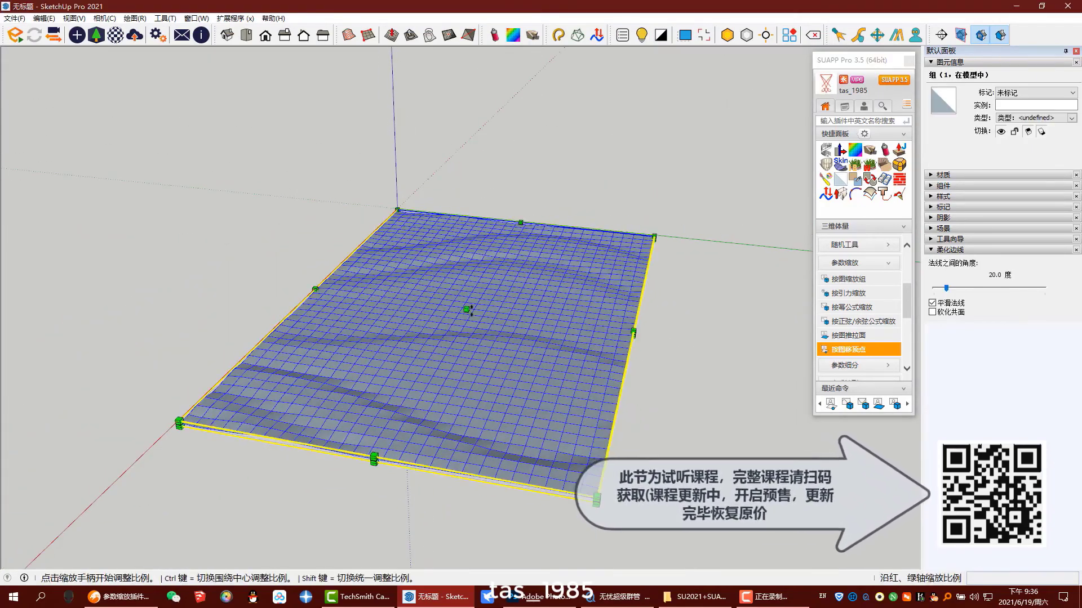
drag(468, 309, 467, 300)
key(space)
click(282, 293)
mouse_move(361, 349)
middle_down()
mouse_move(512, 374)
mouse_move(479, 399)
mouse_move(254, 218)
mouse_move(558, 113)
mouse_move(471, 258)
mouse_move(462, 324)
mouse_move(839, 285)
middle_up()
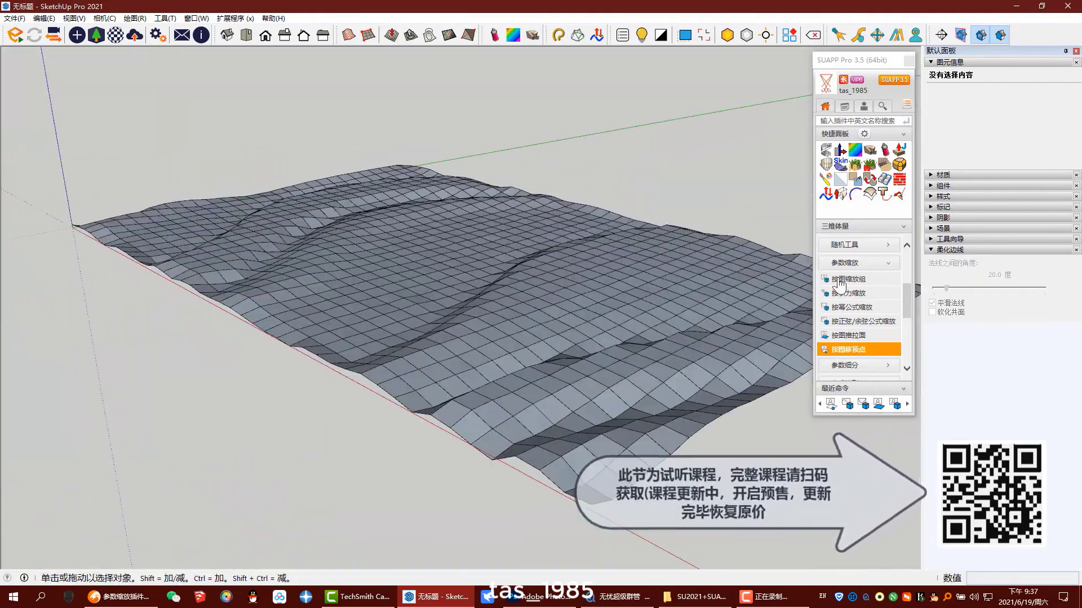
middle_drag(665, 271, 476, 389)
scroll(499, 316, down, 3)
middle_drag(500, 316, 518, 369)
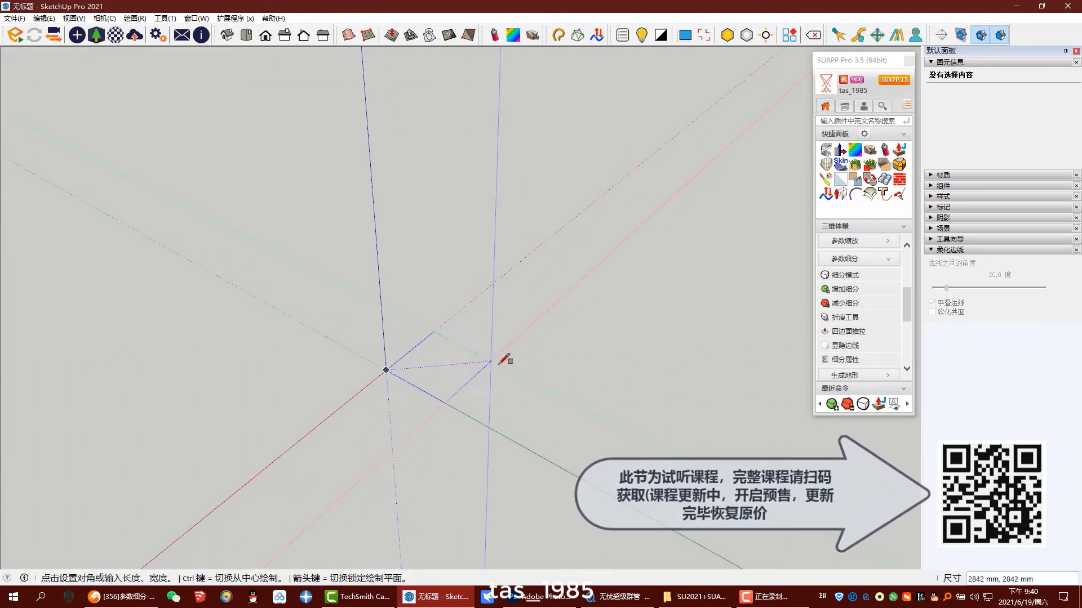
Draw a rectangular base at the origin with three upright walls on its edges, the last about 3644 × 4183 mm
key(space)
scroll(478, 364, up, 3)
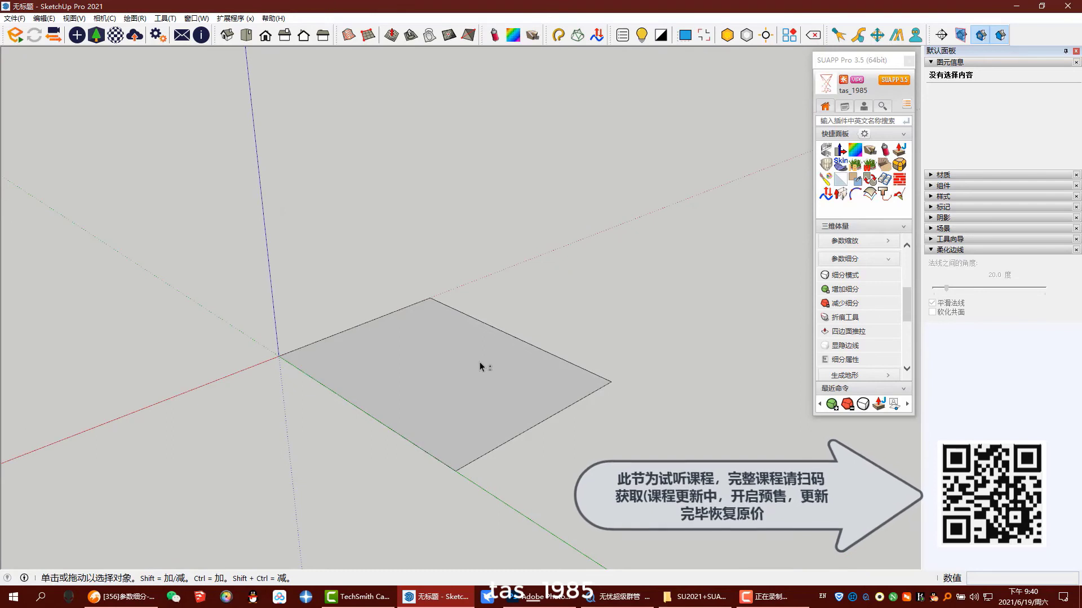
scroll(462, 372, down, 2)
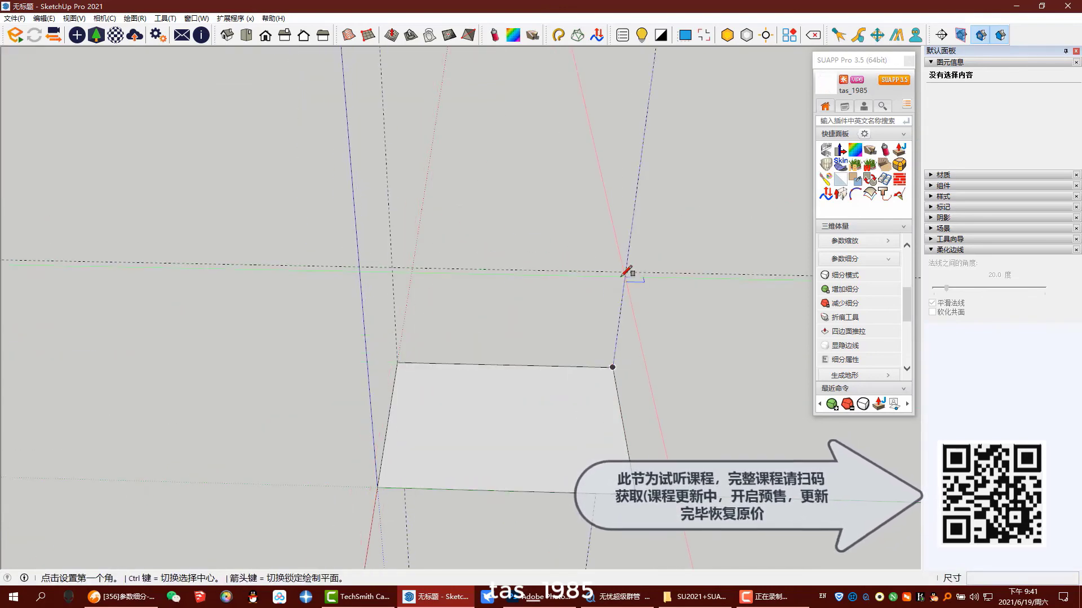
click(483, 357)
scroll(623, 318, down, 3)
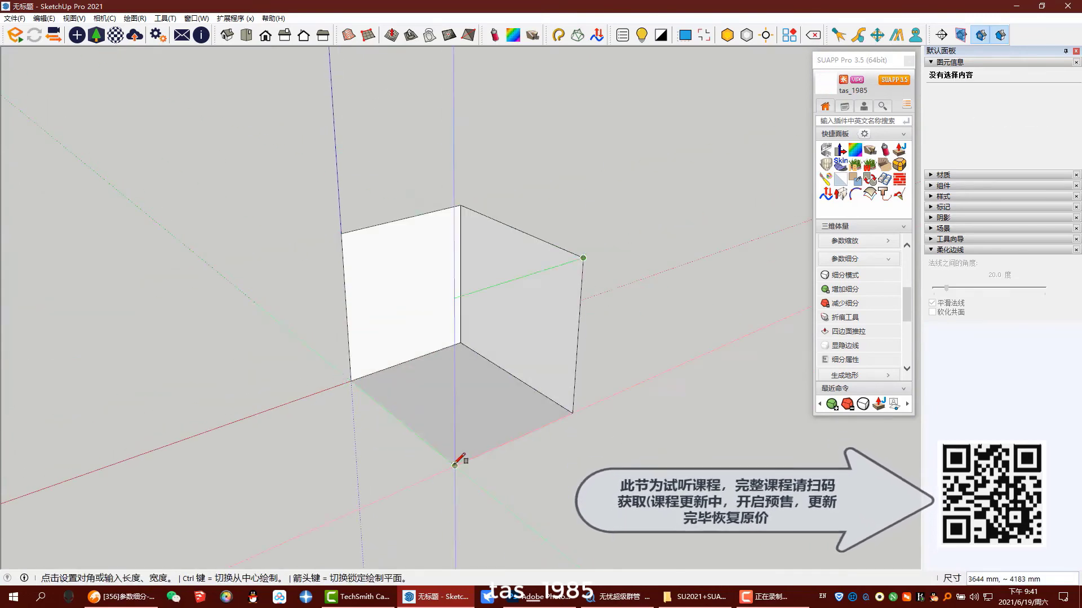
click(455, 466)
mouse_move(455, 466)
middle_down()
mouse_move(505, 256)
mouse_move(315, 431)
middle_up()
Draw a diagonal line across each of the two side walls, starting from the lower front corner
key(l)
scroll(307, 435, down, 2)
click(275, 450)
click(387, 176)
middle_drag(395, 175, 642, 243)
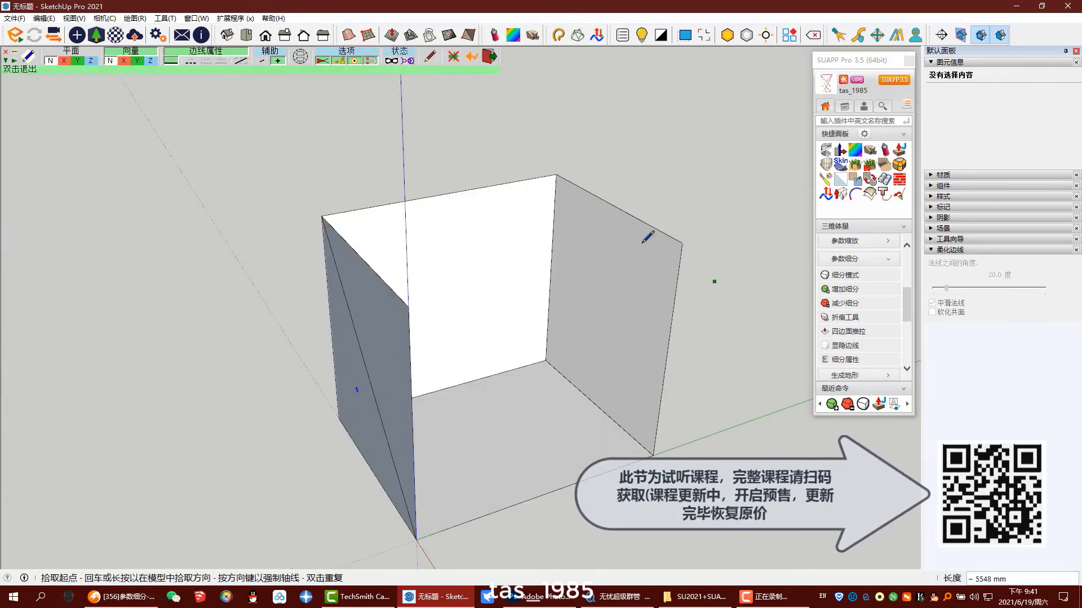
click(653, 455)
Move the upper front corners of the side walls outward, the second about 2251 mm, folding the walls along their diagonals
middle_drag(653, 455, 402, 267)
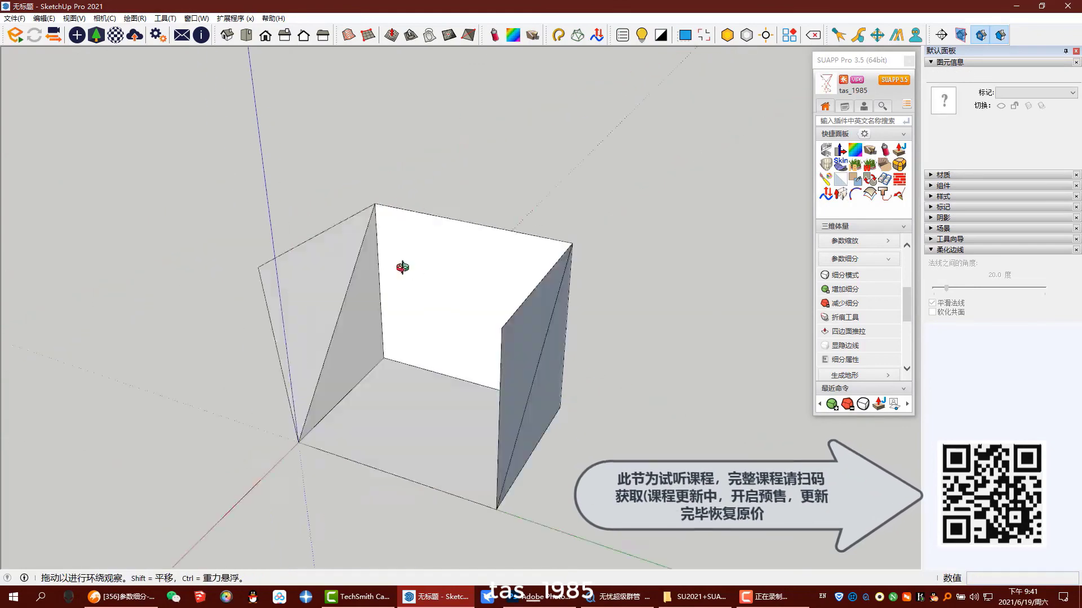
middle_drag(235, 307, 406, 282)
key(m)
click(557, 257)
middle_drag(653, 254, 626, 323)
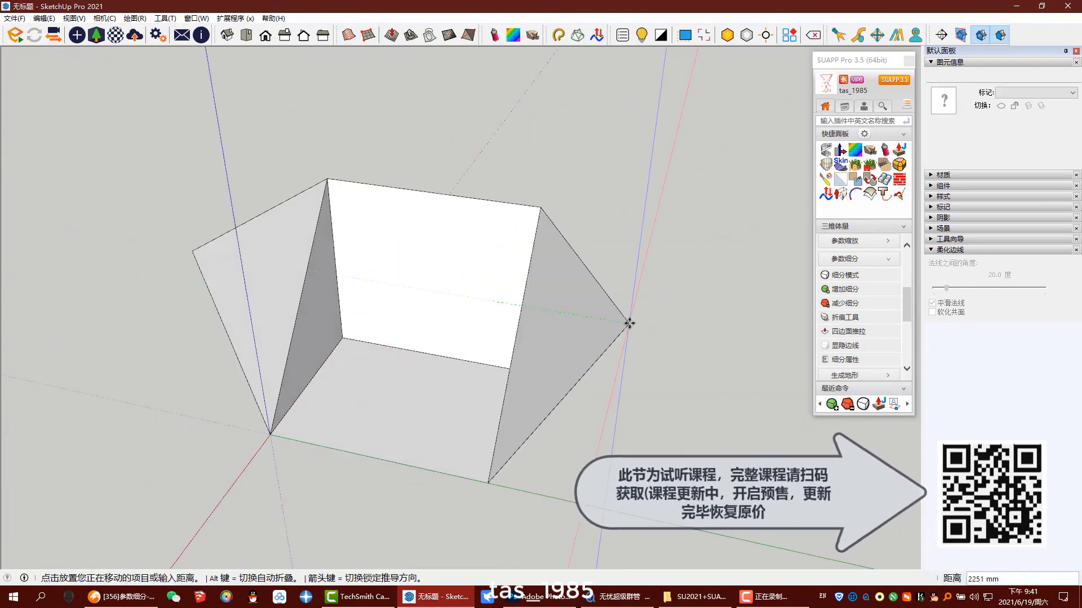
Select all the connected faces and push them out together into a thick-walled seat shell
middle_drag(444, 411, 472, 368)
triple_click(472, 368)
click(473, 245)
key(space)
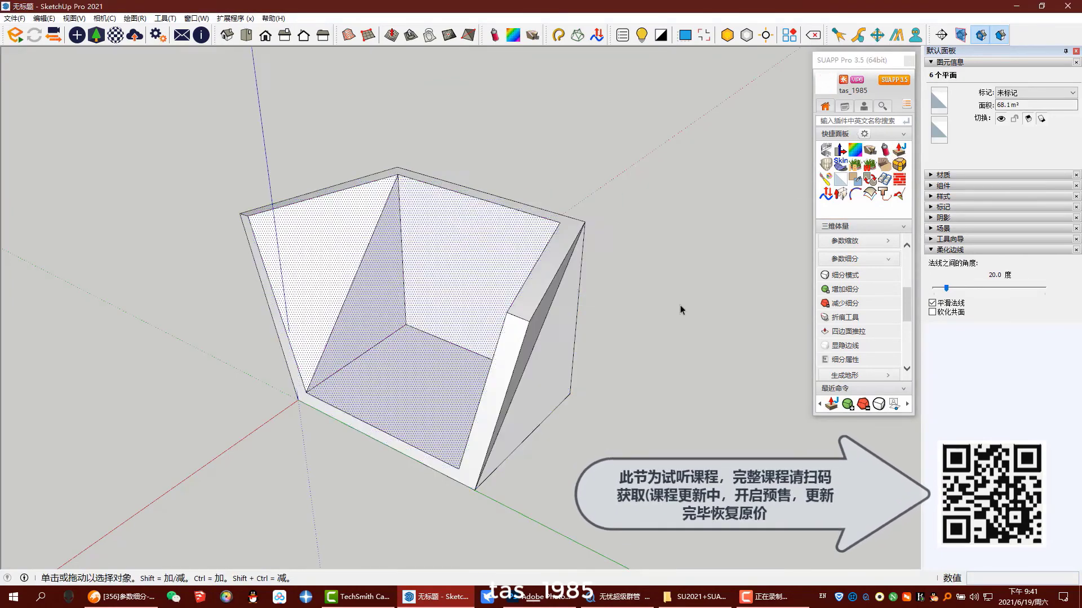
click(681, 308)
Turn on 细分模式 for the whole shell and smooth it further with 增加细分
mouse_move(681, 308)
middle_down()
mouse_move(522, 261)
mouse_move(411, 362)
mouse_move(757, 309)
mouse_move(736, 370)
mouse_move(483, 327)
mouse_move(503, 283)
mouse_move(354, 321)
mouse_move(576, 374)
mouse_move(460, 346)
mouse_move(442, 358)
middle_up()
triple_click(521, 261)
click(758, 309)
click(832, 277)
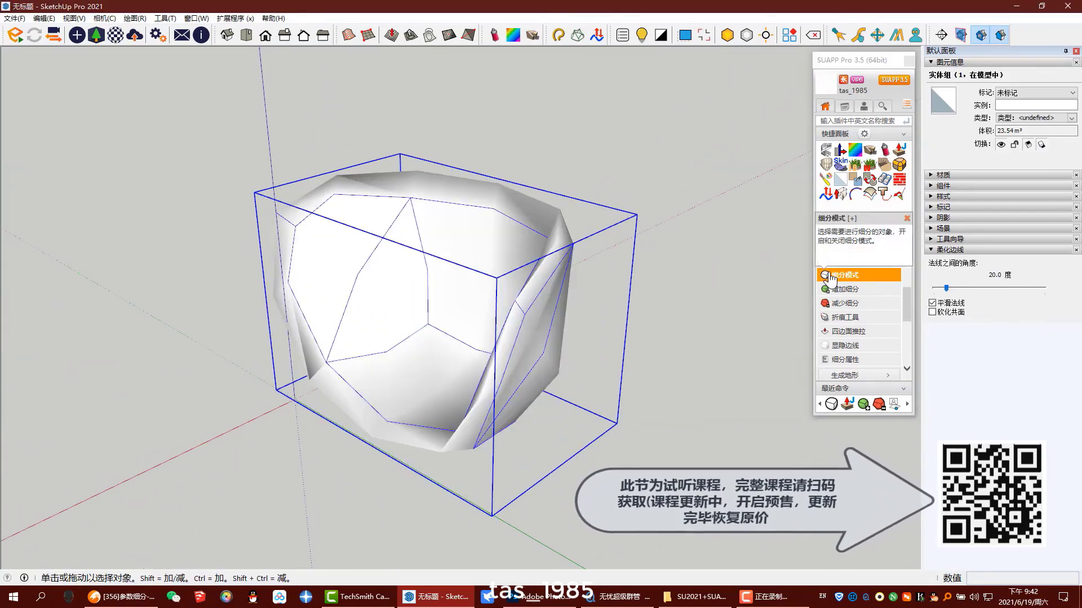
middle_drag(619, 243, 648, 316)
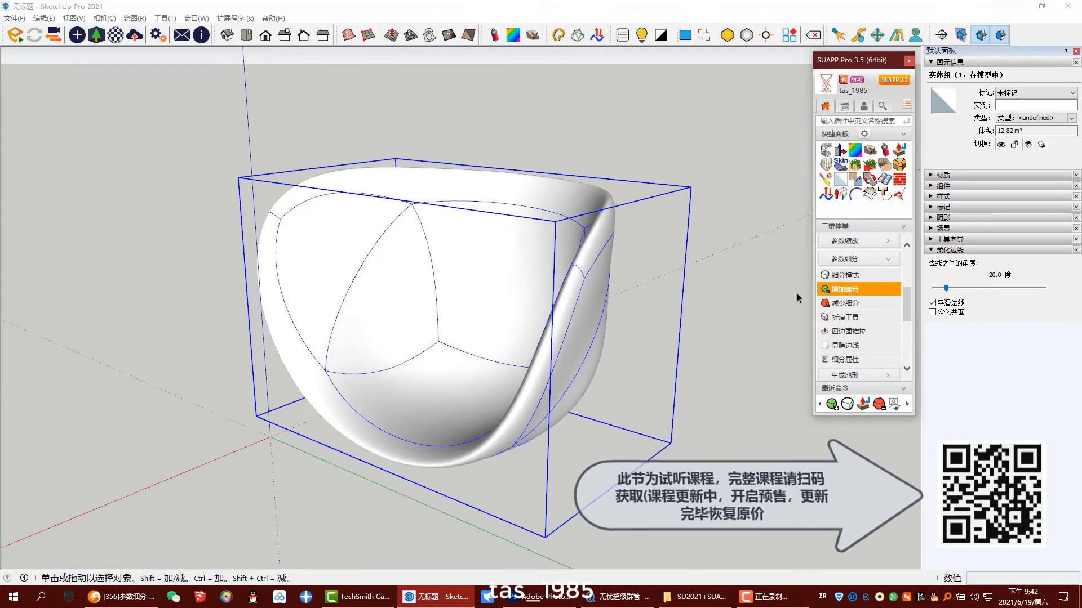
click(797, 293)
Lower the shell's subdivision with 减少细分 to return it to its faceted form
middle_drag(597, 270, 507, 285)
triple_click(507, 285)
click(625, 293)
middle_drag(597, 360, 472, 379)
middle_drag(627, 311, 620, 282)
middle_drag(624, 333, 566, 307)
Draw a circle of about 144 mm radius near a corner of the shell's underside and pull it down into a leg
key(r)
mouse_move(368, 306)
middle_down()
mouse_move(552, 279)
mouse_move(420, 213)
middle_up()
key(c)
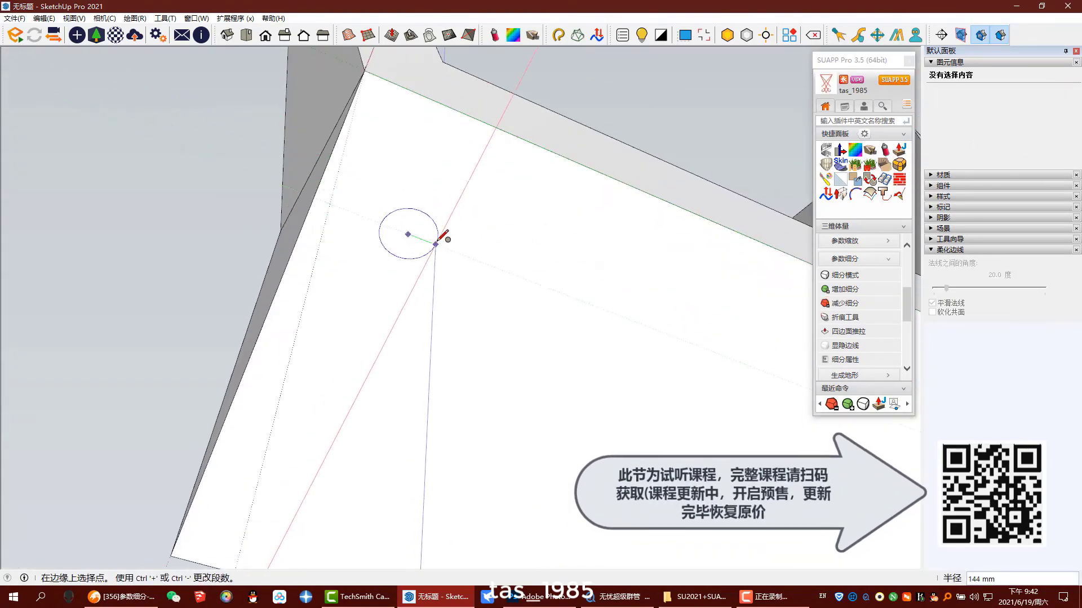
click(438, 242)
key(p)
click(409, 236)
middle_drag(404, 421, 370, 387)
click(411, 476)
Scale the leg's bottom face down about its centre and move it outward to taper and splay the leg
double_click(439, 489)
middle_drag(438, 489, 411, 408)
key(s)
ctrl+drag(449, 488, 441, 486)
middle_drag(460, 461, 479, 530)
key(m)
click(468, 467)
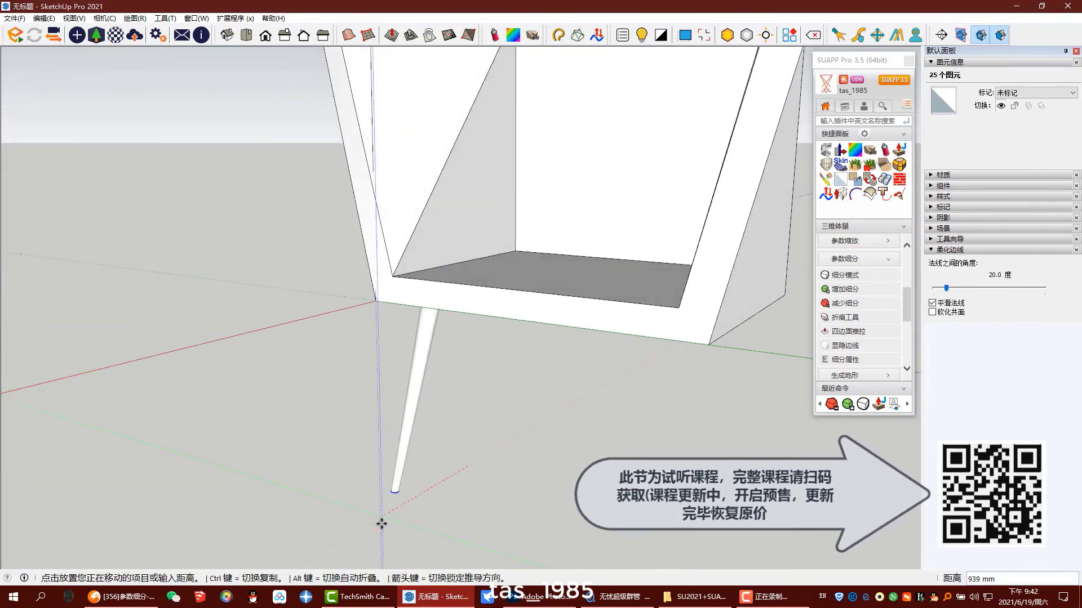
click(344, 515)
key(space)
Select the whole leg and make it a component
click(441, 451)
middle_drag(441, 451, 437, 374)
triple_click(438, 374)
key(g)
key(Return)
middle_drag(548, 306, 541, 203)
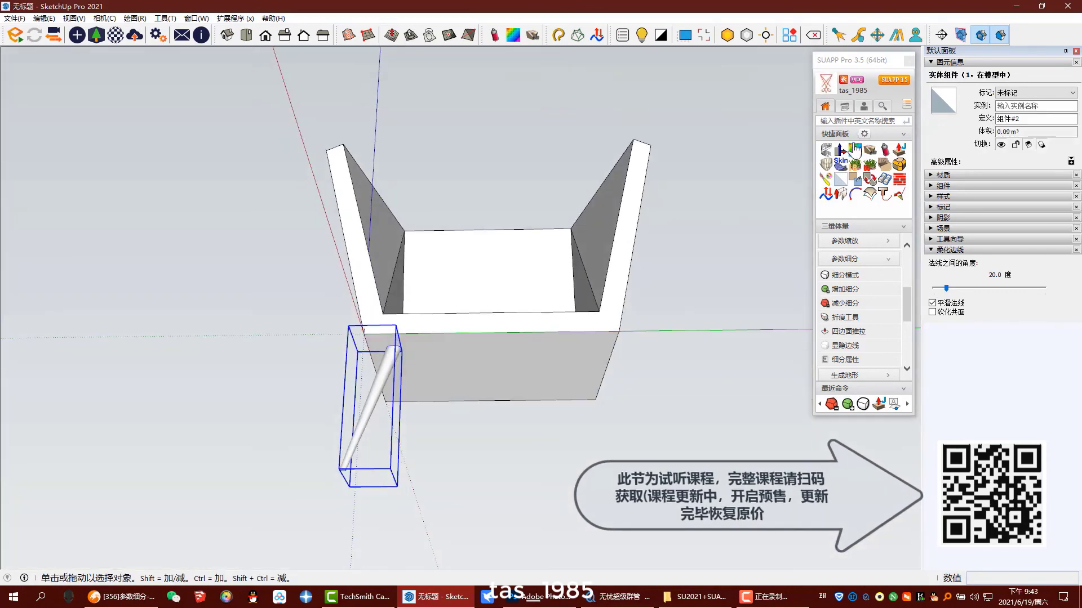
Search the plugins for "jingxia" and choose 任意镜像
click(857, 121)
text(jingxia)
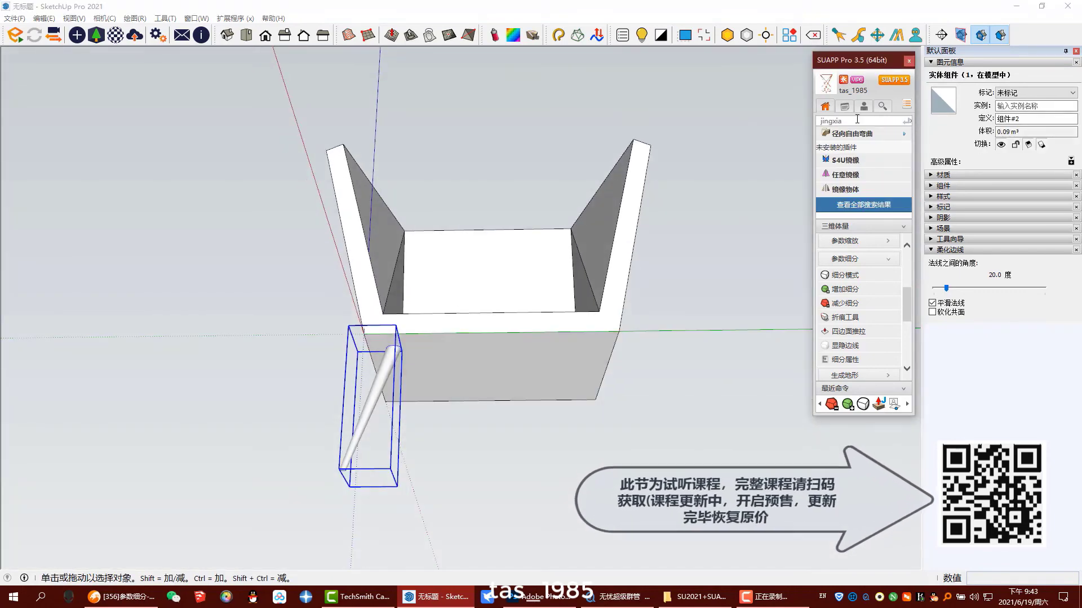
click(853, 174)
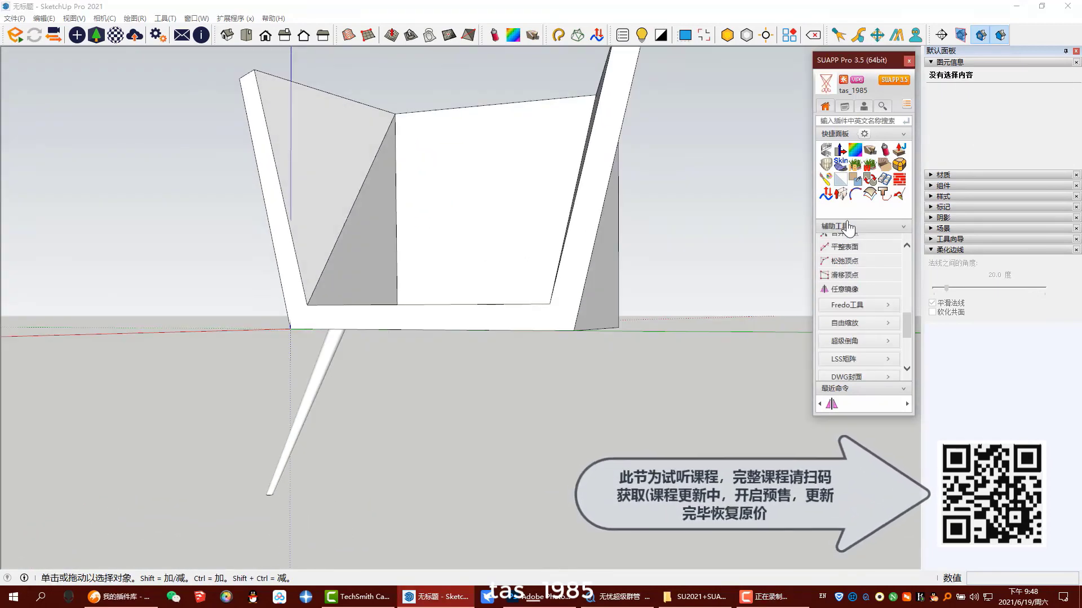
Switch the plugin category to 三维体量 and show the 参数细分 tools
click(879, 228)
click(870, 297)
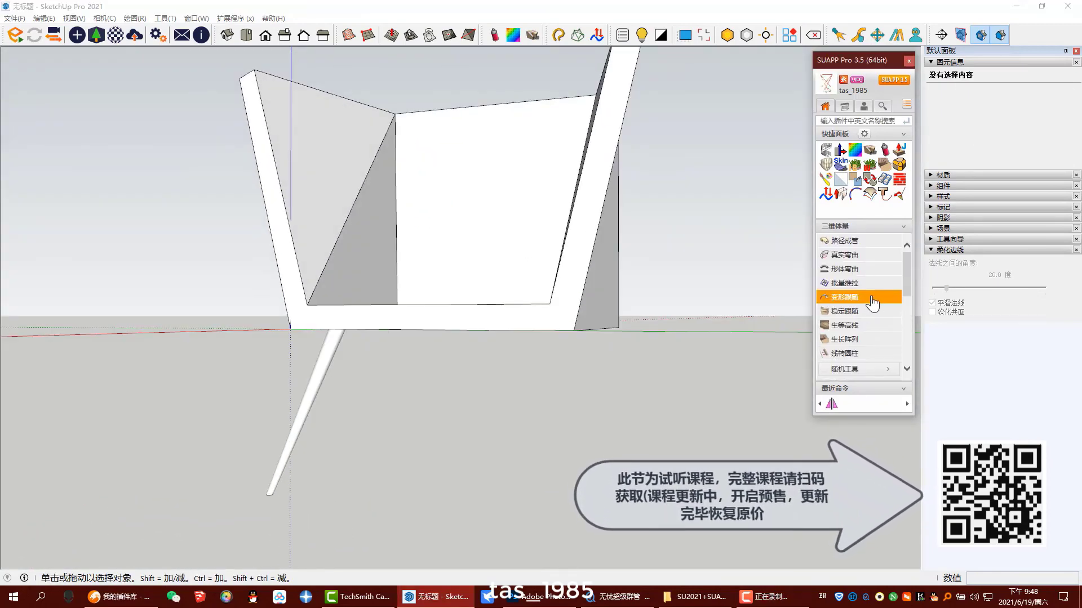
click(873, 297)
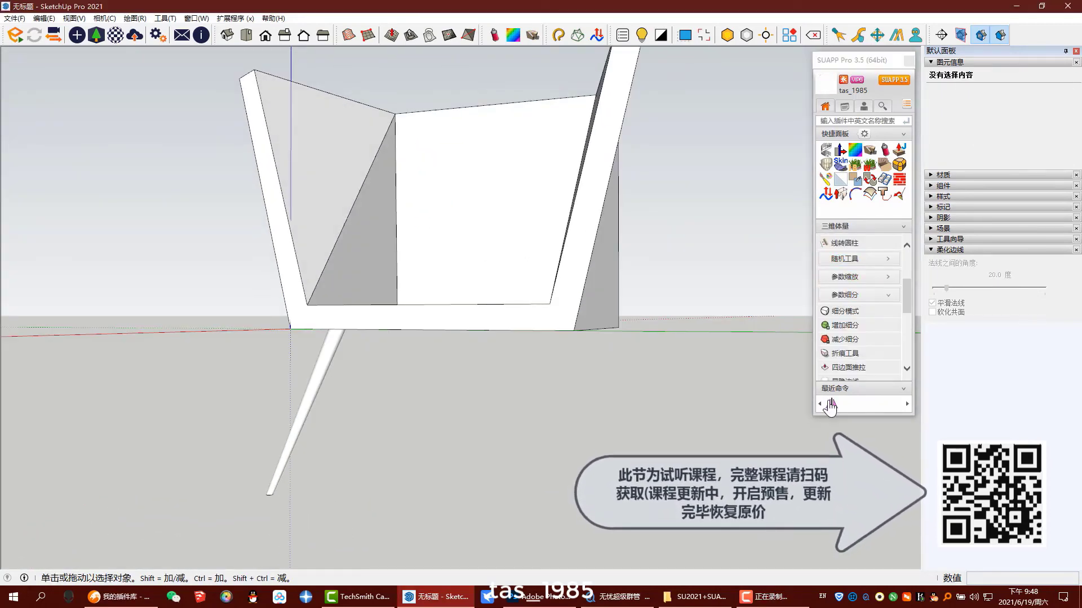
Select the leg and mirror a copy about the midpoint of the shell's front bottom edge with 任意镜像
middle_drag(484, 439, 370, 414)
drag(370, 413, 290, 389)
middle_drag(315, 400, 496, 309)
click(451, 391)
click(831, 404)
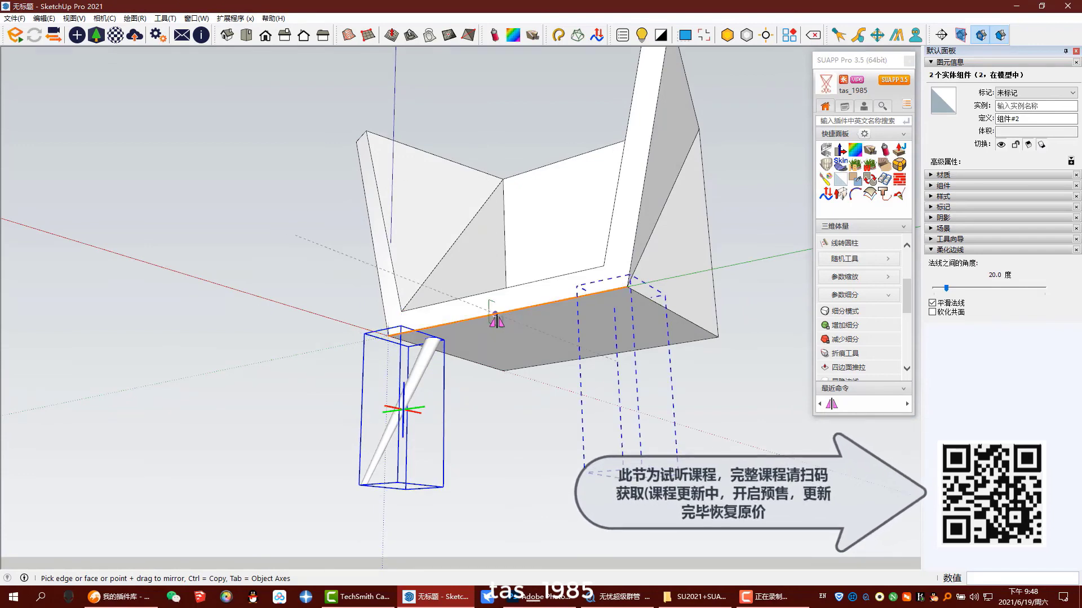
click(495, 314)
Mirror copies of both front legs to the back about the midpoint of the shell's side bottom edge
middle_drag(614, 383, 451, 399)
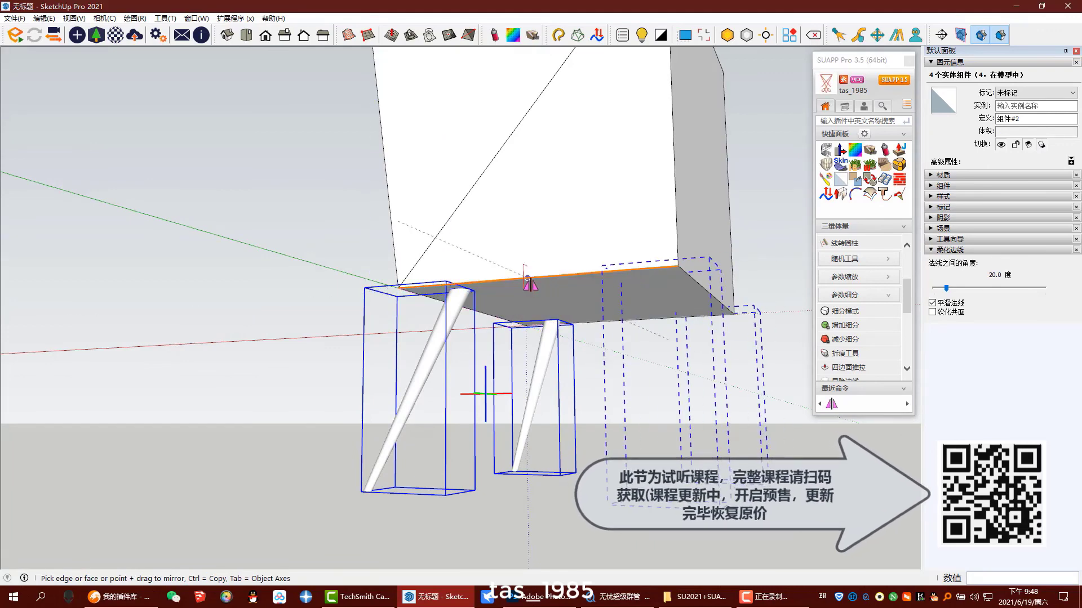
ctrl+click(527, 278)
key(space)
click(362, 330)
scroll(363, 331, down, 3)
Turn 细分模式 on for the seat shell above the four legs and raise its smoothness with 增加细分
middle_drag(366, 331, 541, 338)
triple_click(545, 266)
click(857, 313)
click(845, 327)
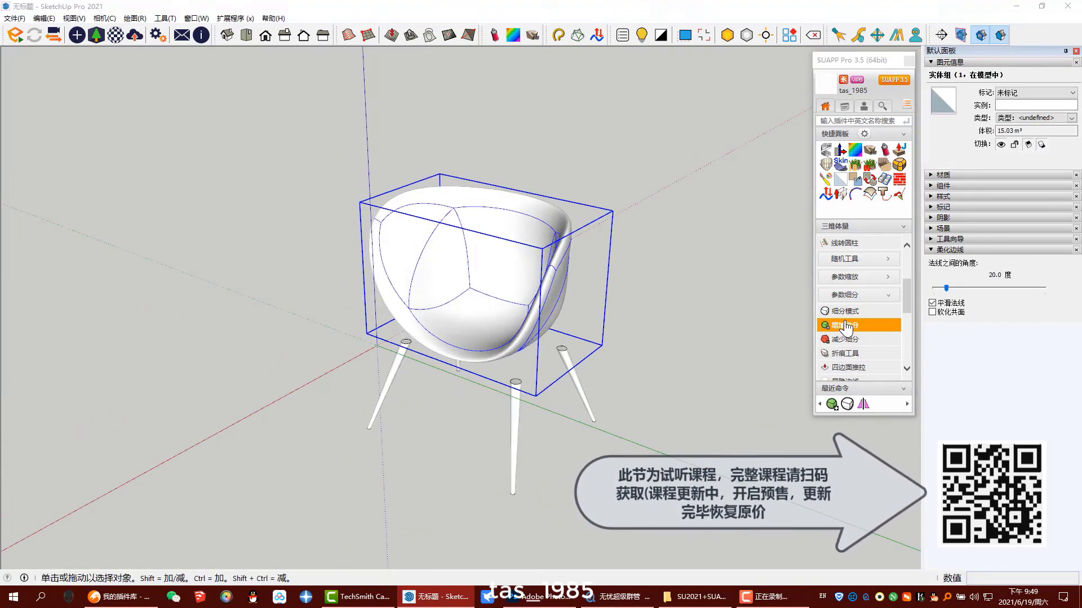
click(665, 315)
Inside the leg component, move the top end face up to meet the rounded seat
middle_drag(665, 316, 800, 265)
double_click(468, 376)
double_click(460, 366)
key(m)
click(622, 410)
click(601, 336)
key(space)
click(670, 332)
Select the two back legs and move them forward under the seat
scroll(648, 327, down, 4)
click(461, 330)
shift+click(441, 333)
scroll(459, 360, up, 1)
key(m)
key(space)
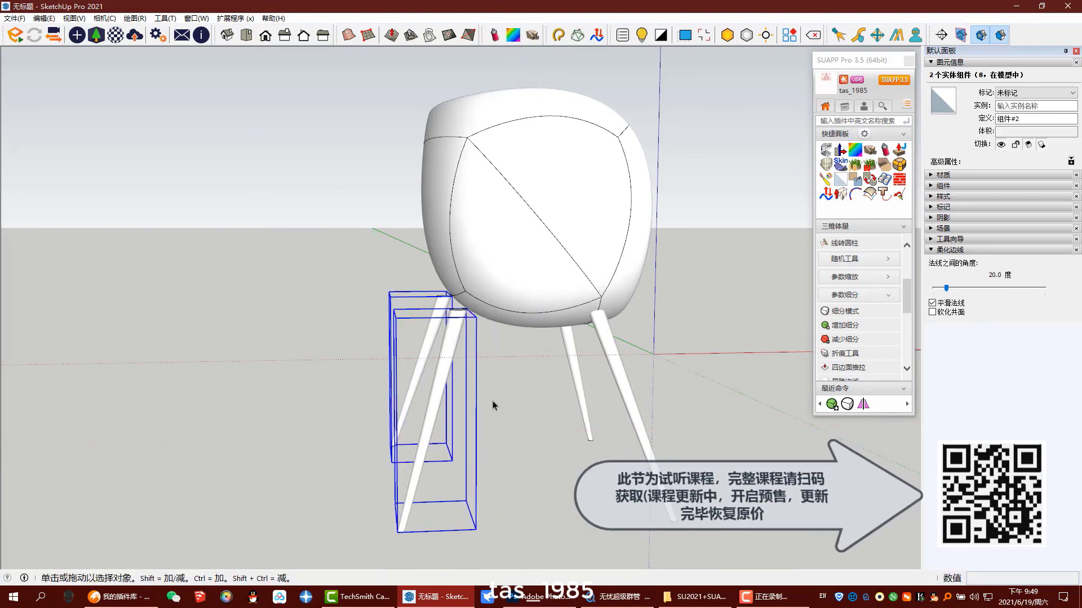
key(m)
click(499, 413)
click(552, 411)
mouse_move(551, 411)
middle_down()
mouse_move(367, 266)
mouse_move(540, 428)
middle_up()
Stretch the seat shell along the red axis toward its back with the Scale tool
key(space)
click(558, 307)
middle_drag(620, 343, 570, 266)
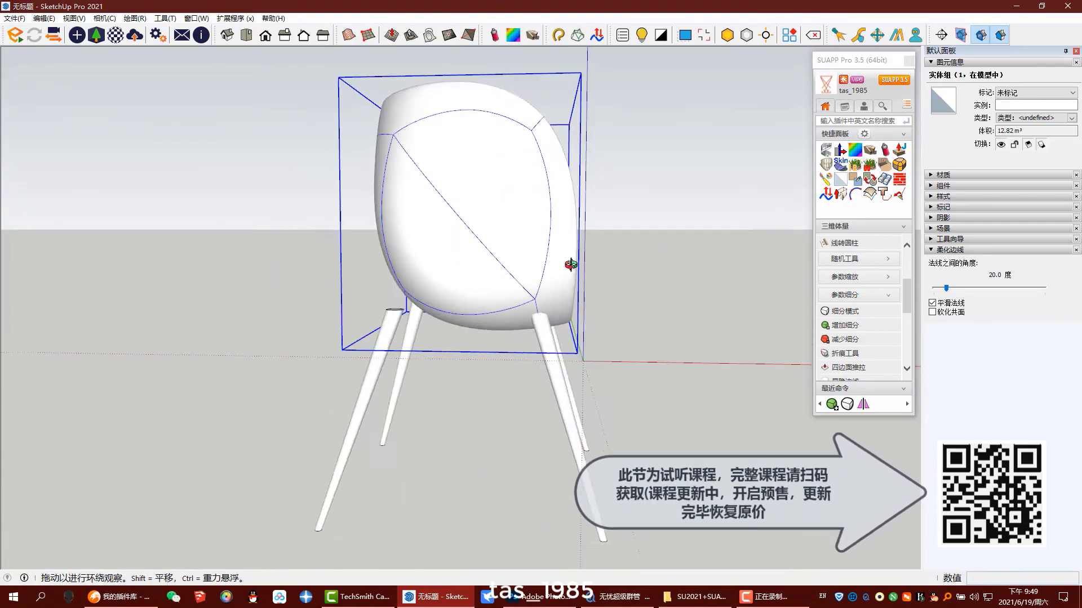
key(s)
click(380, 217)
click(285, 218)
middle_drag(286, 218, 428, 225)
click(372, 209)
click(361, 209)
key(space)
Select the two legs whose tops fall short of the seat shell and scale them upward to meet it
click(449, 338)
shift+click(372, 343)
key(s)
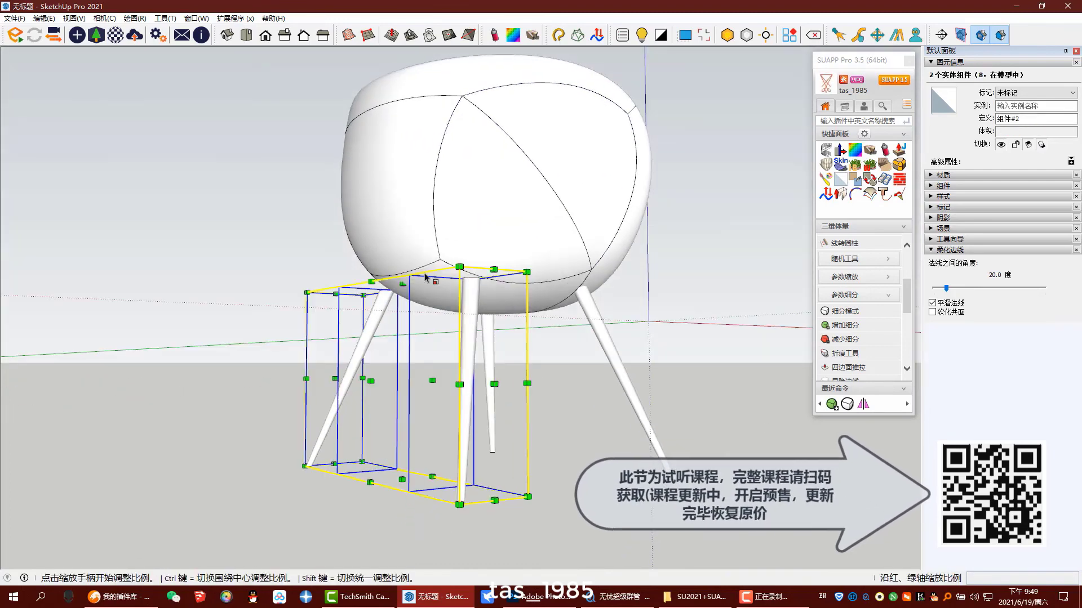
click(404, 283)
click(406, 259)
key(space)
Examine the assembled chair from several sides, checking how the seat shell and four legs fit together
shift+click(468, 321)
middle_drag(450, 322, 401, 304)
click(401, 304)
scroll(406, 301, down, 3)
middle_drag(411, 254, 548, 350)
click(865, 312)
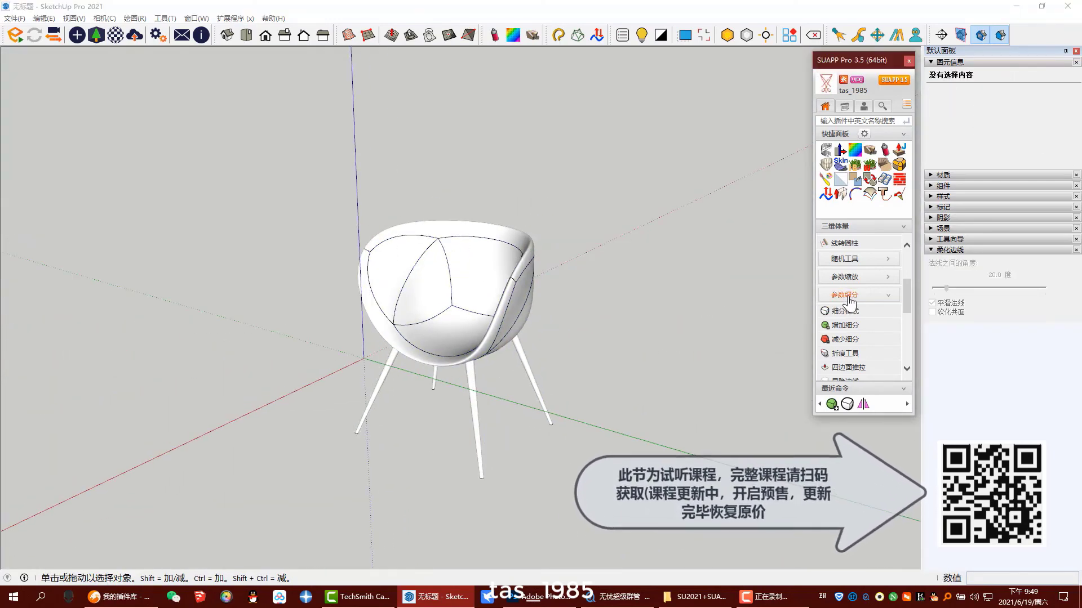
middle_drag(484, 428, 640, 336)
scroll(309, 386, up, 2)
key(ctrl+a)
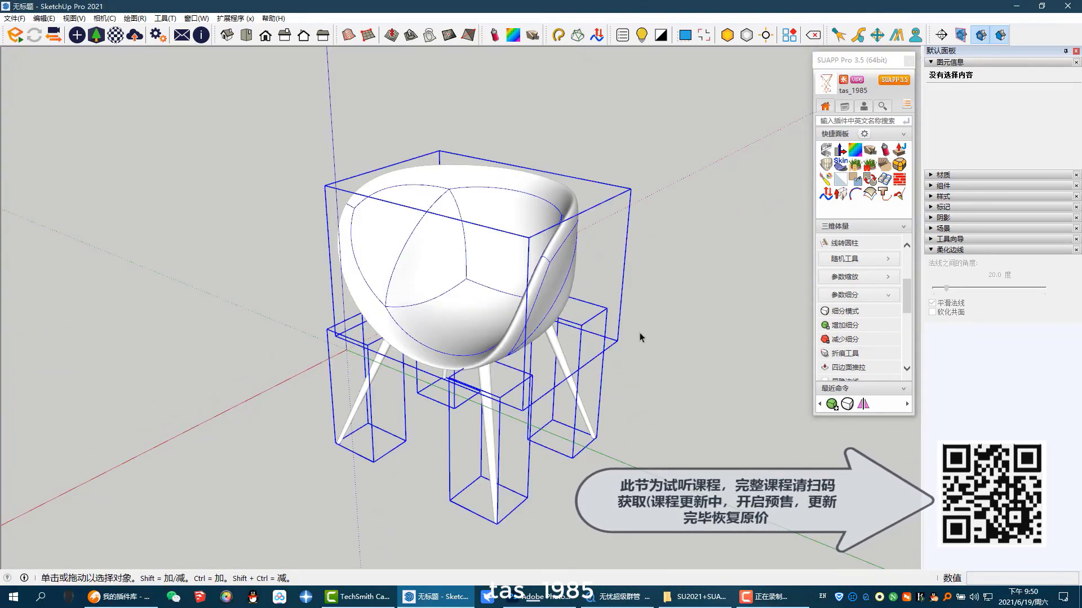
scroll(435, 277, down, 2)
drag(297, 174, 633, 519)
middle_drag(527, 293, 501, 296)
scroll(502, 296, up, 2)
scroll(857, 302, down, 1)
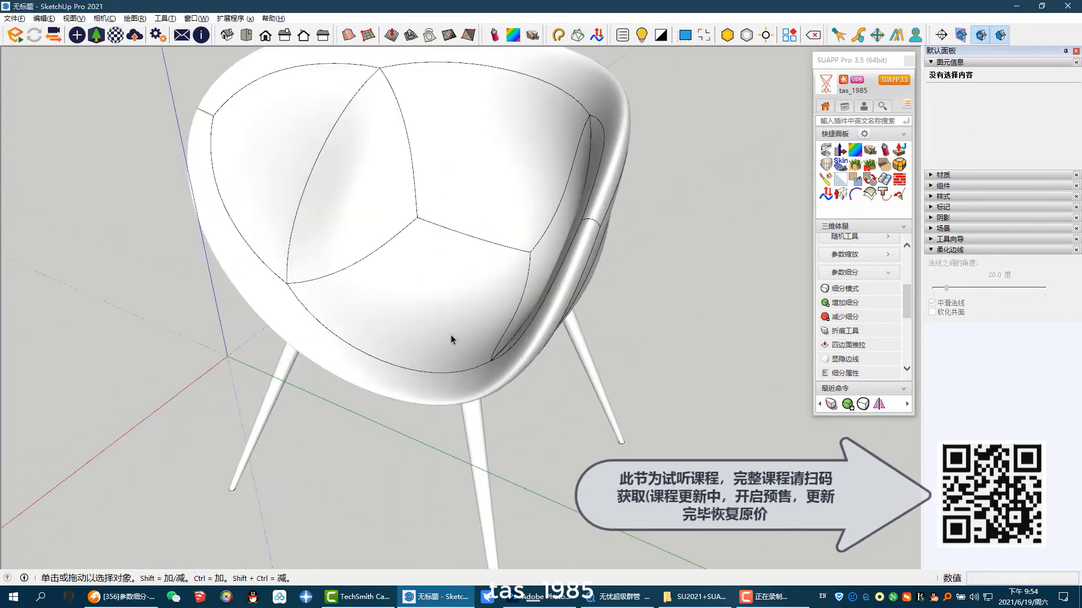
Inside the seat shell group, crease the front inner edge of the seat with 折痕工具 to a sharpness of 0.70
middle_drag(451, 334, 511, 305)
double_click(471, 194)
triple_click(471, 194)
scroll(451, 169, up, 2)
double_click(451, 136)
key(c)
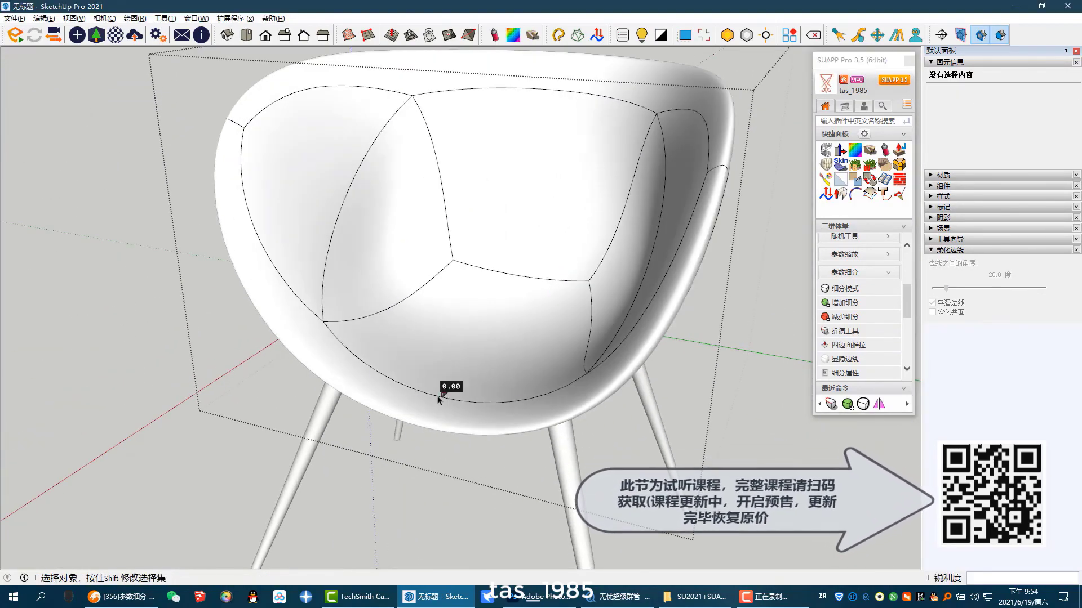
drag(446, 394, 470, 312)
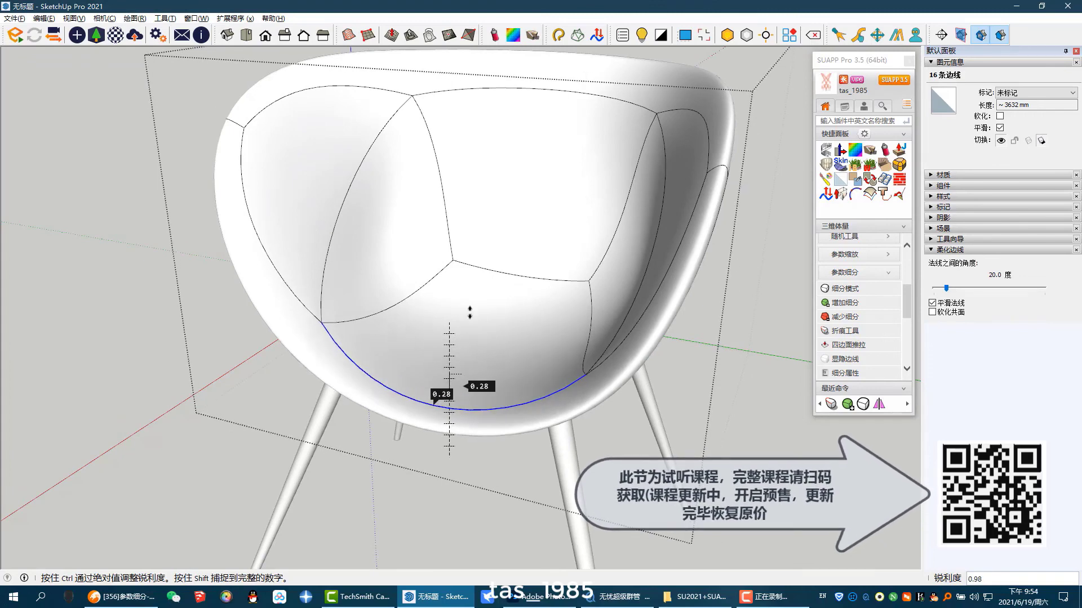
drag(456, 350, 458, 327)
scroll(596, 307, up, 4)
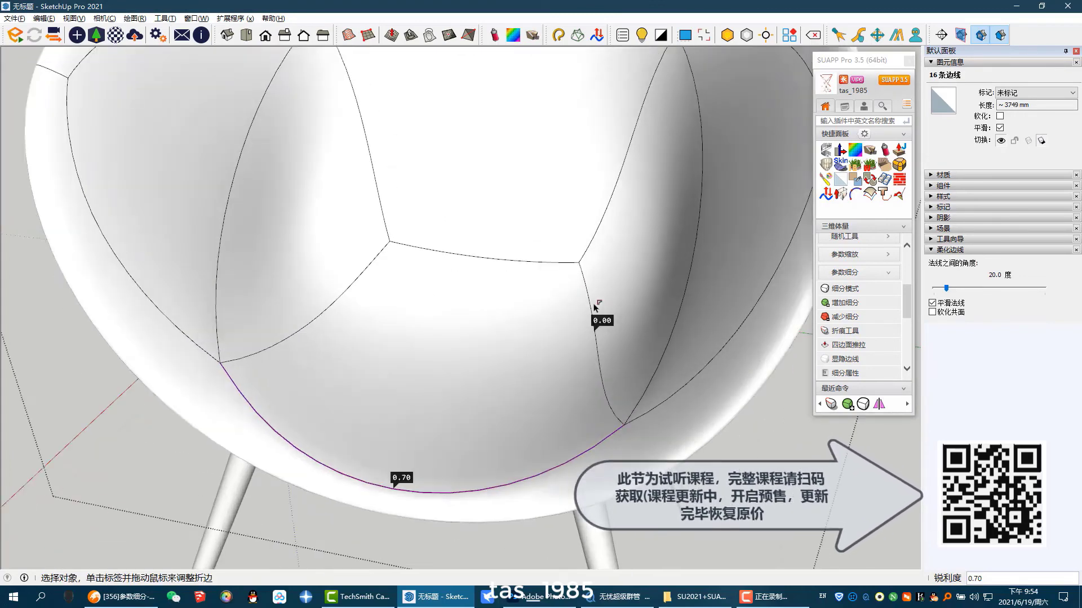
Crease the adjoining inner side edge of the seat shell to a sharpness of about 0.75 and finish the crease tool
scroll(707, 267, down, 1)
drag(717, 201, 719, 148)
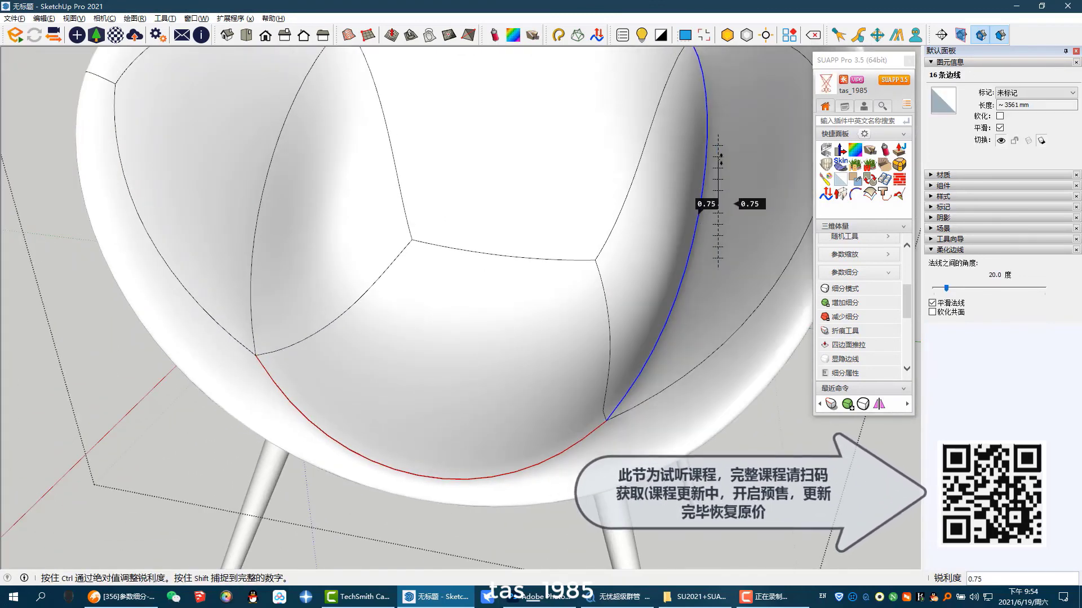
scroll(569, 262, down, 5)
key(space)
click(768, 208)
scroll(581, 260, up, 6)
mouse_move(541, 281)
middle_down()
mouse_move(633, 248)
mouse_move(521, 256)
mouse_move(548, 360)
mouse_move(557, 261)
mouse_move(534, 281)
middle_up()
scroll(519, 258, down, 6)
scroll(557, 261, up, 3)
scroll(535, 280, down, 3)
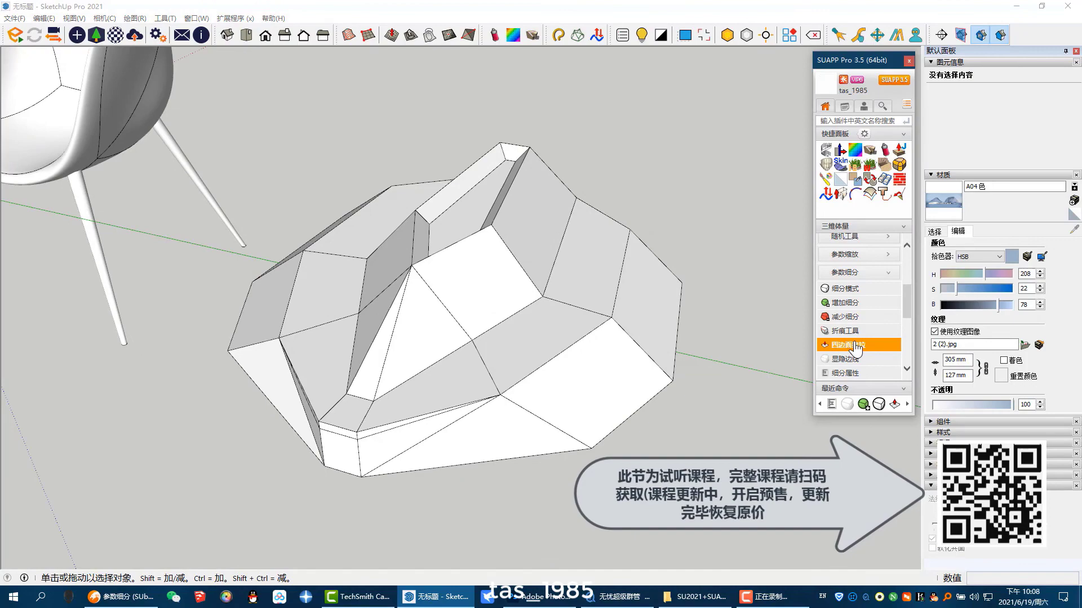
Turn 细分模式 on for the faceted hat-like mesh beside the chair and smooth it further with 增加细分
scroll(597, 350, up, 1)
middle_drag(609, 349, 586, 366)
scroll(650, 398, up, 2)
scroll(586, 367, down, 2)
click(620, 371)
click(837, 291)
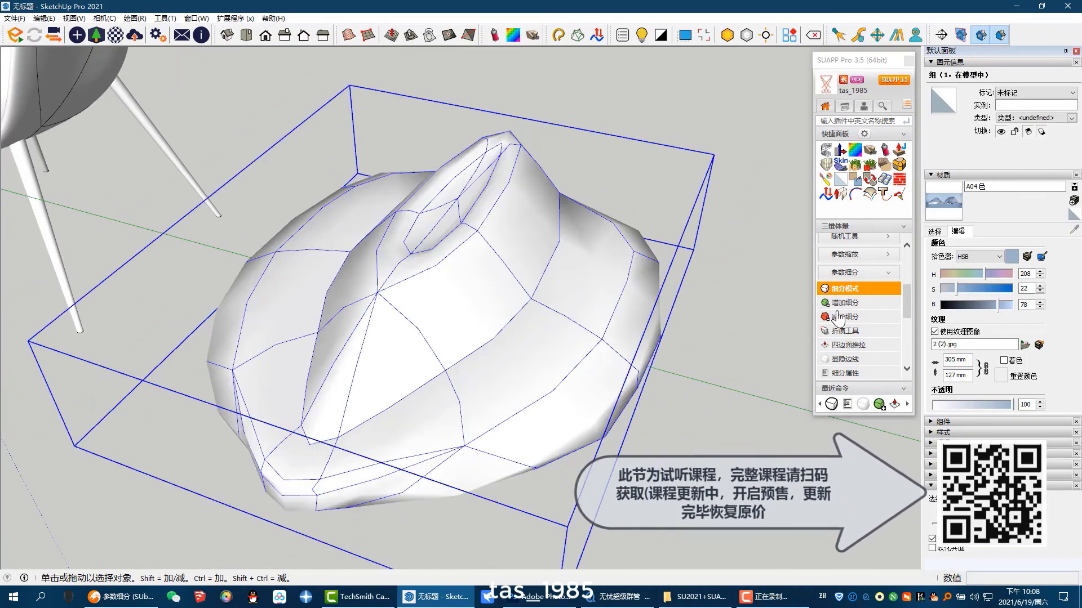
click(837, 304)
click(693, 293)
middle_drag(671, 290, 571, 280)
click(570, 280)
click(837, 304)
click(665, 297)
click(586, 315)
Toggle the display of the smoothed hat-like mesh's edges with 显隐边线
click(845, 360)
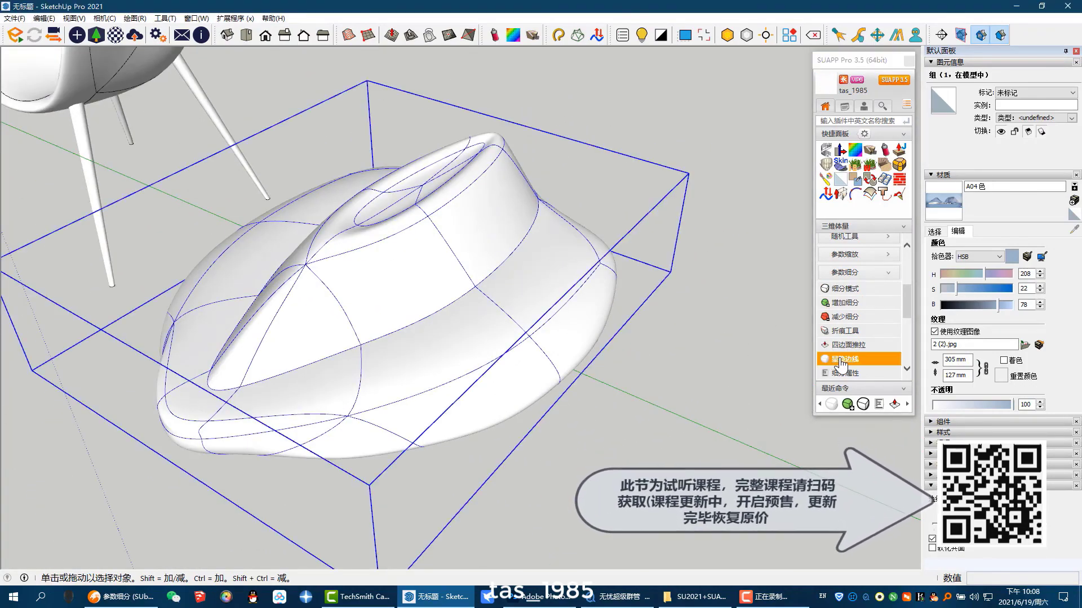
click(659, 333)
shift+middle_drag(581, 331, 668, 360)
click(662, 360)
Open 细分属性 for the hat-like group and review its iteration, mesh, corner, UV interpolation and edge visibility options
click(844, 373)
drag(238, 203, 316, 220)
drag(215, 307, 238, 517)
drag(231, 121, 200, 92)
click(100, 436)
middle_drag(504, 315, 631, 250)
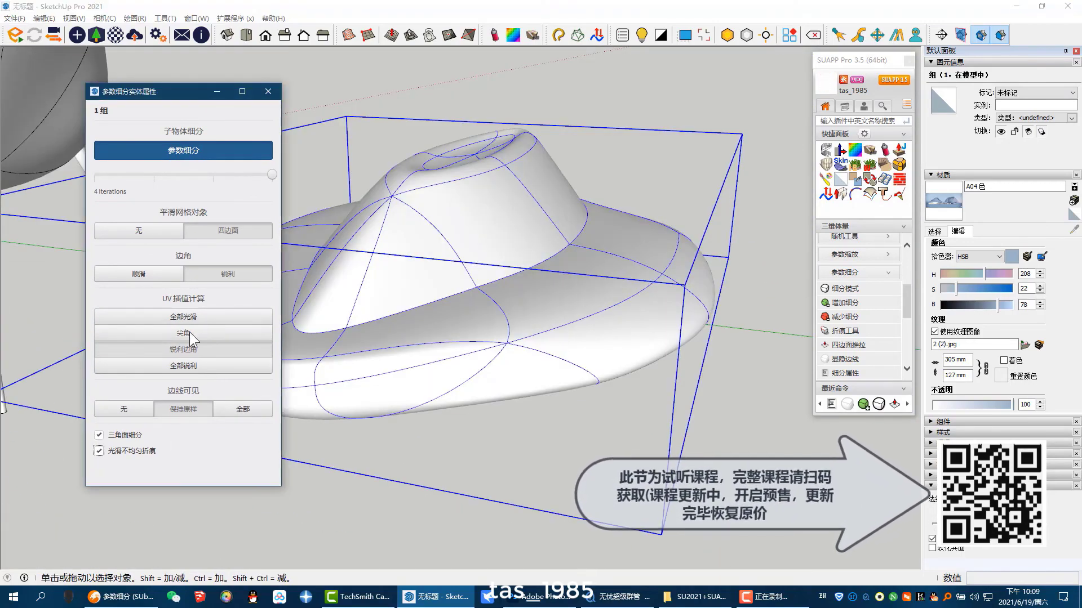
middle_drag(350, 253, 428, 226)
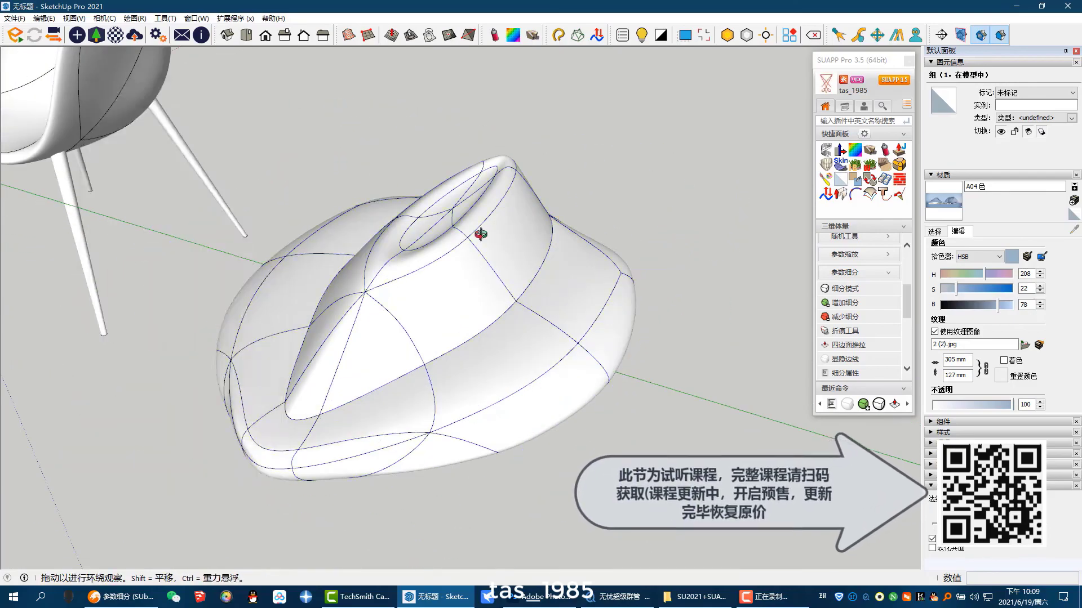
middle_drag(483, 229, 729, 302)
click(401, 272)
click(607, 322)
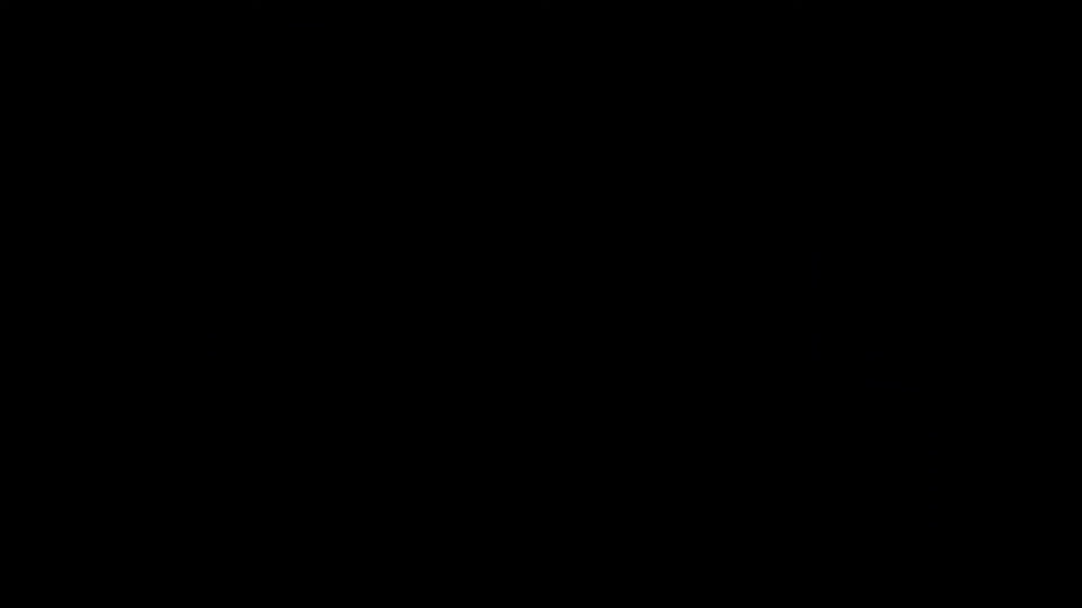